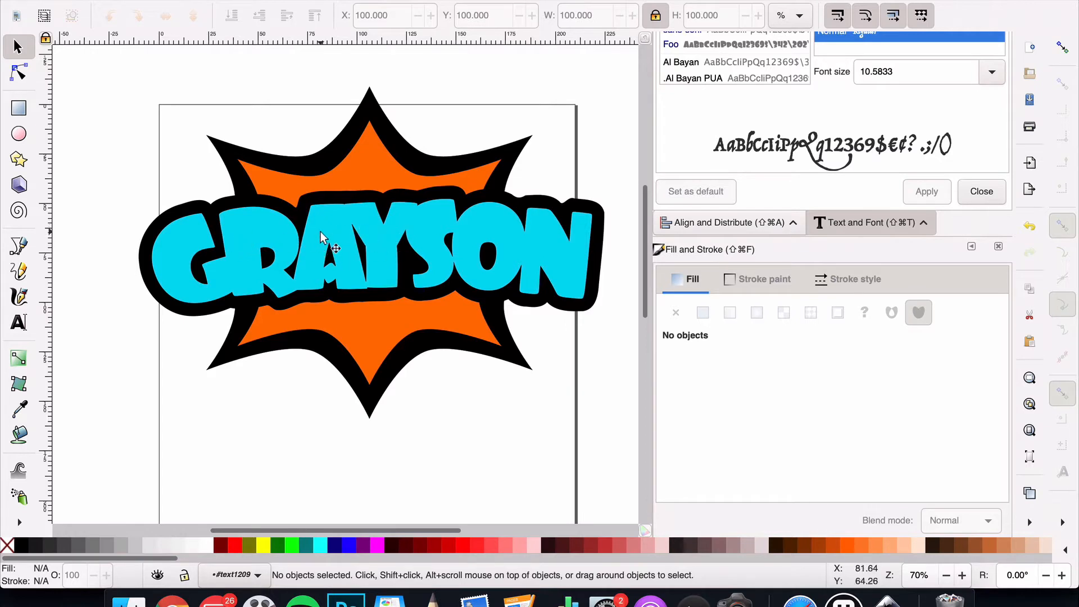
- Draw an eight-cornered star with a radius of about 72 mm in the empty area below the name logo
{"action": "scroll", "coordinate": [322, 236], "scroll_direction": "down", "scroll_amount": 1}
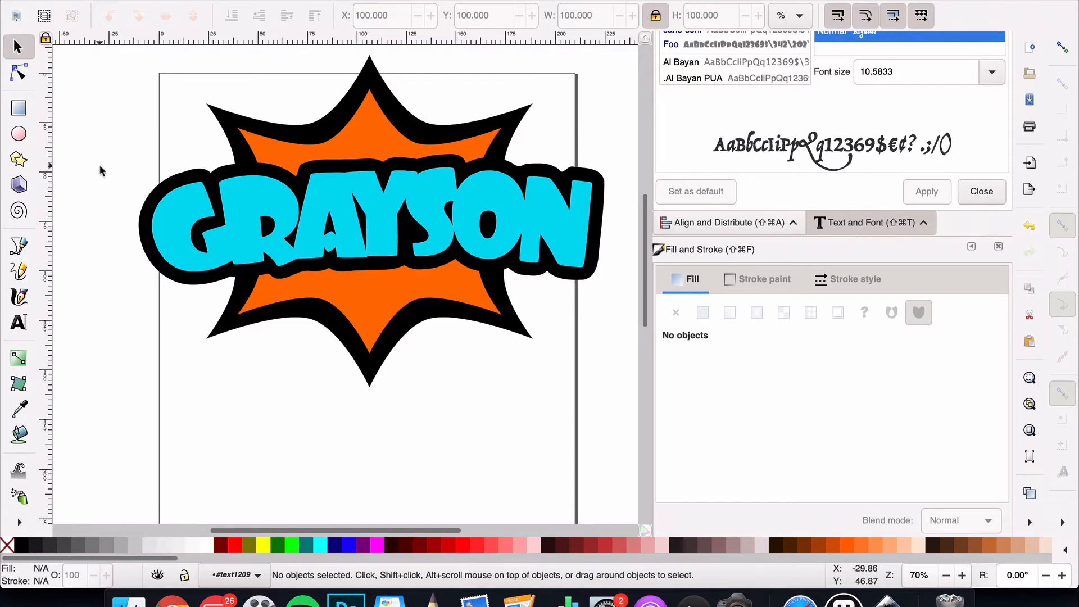
{"action": "scroll", "coordinate": [102, 171], "scroll_direction": "down", "scroll_amount": 1}
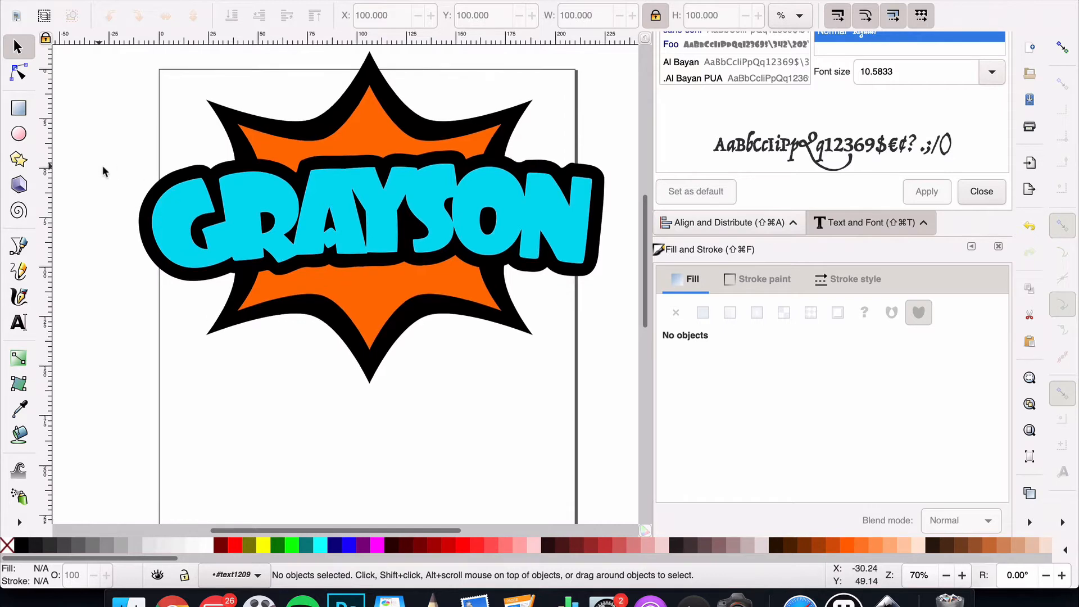
{"action": "left_click", "coordinate": [17, 160]}
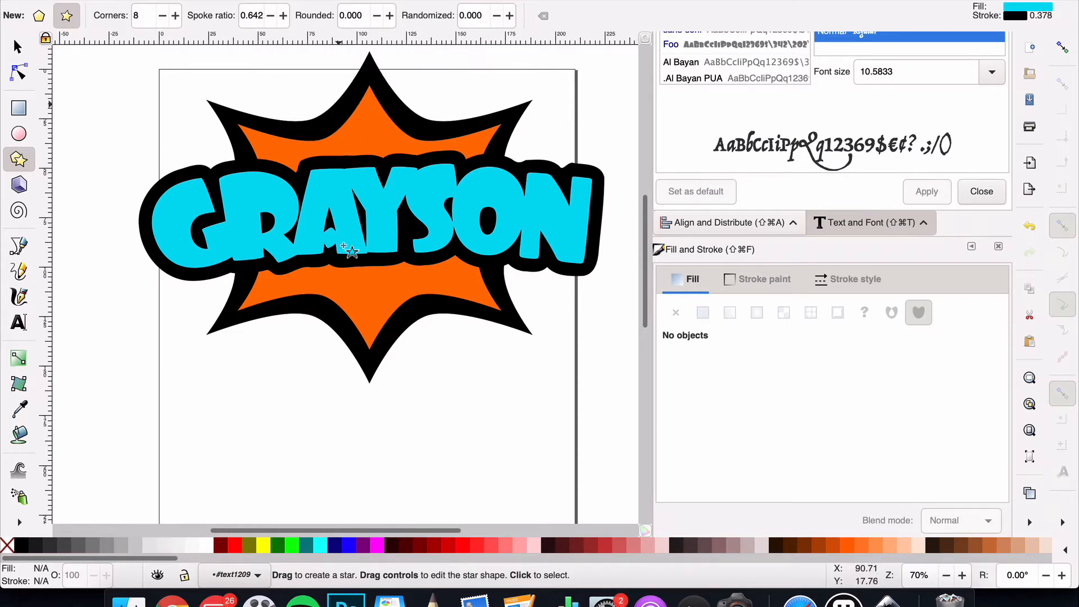
{"action": "scroll", "coordinate": [356, 290], "scroll_direction": "down", "scroll_amount": 5}
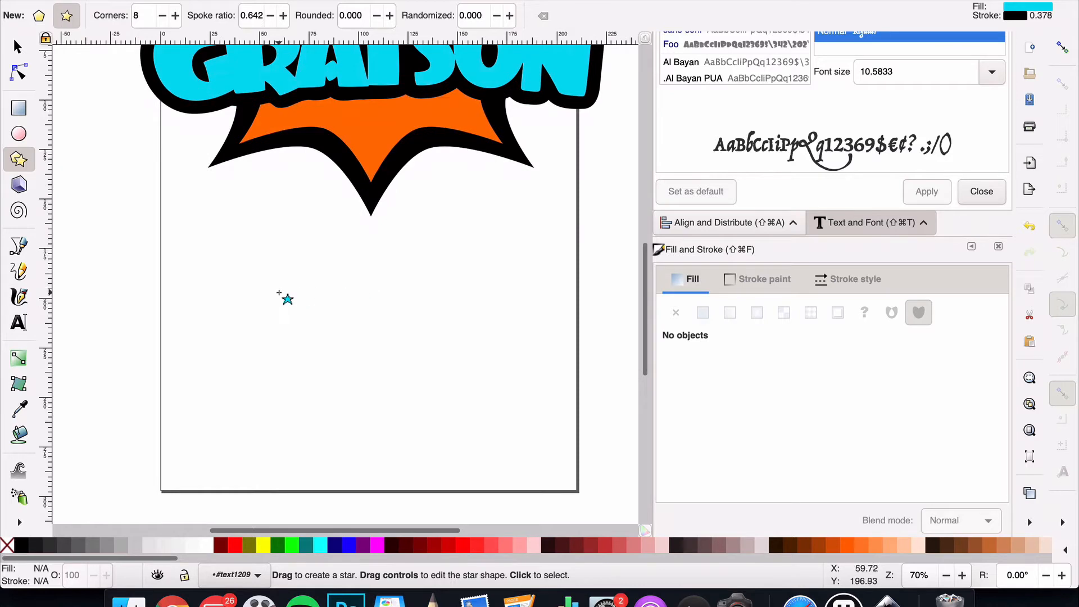
{"action": "left_click_drag", "start_coordinate": [213, 310], "coordinate": [356, 285]}
{"action": "left_click_drag", "start_coordinate": [375, 322], "coordinate": [321, 413]}
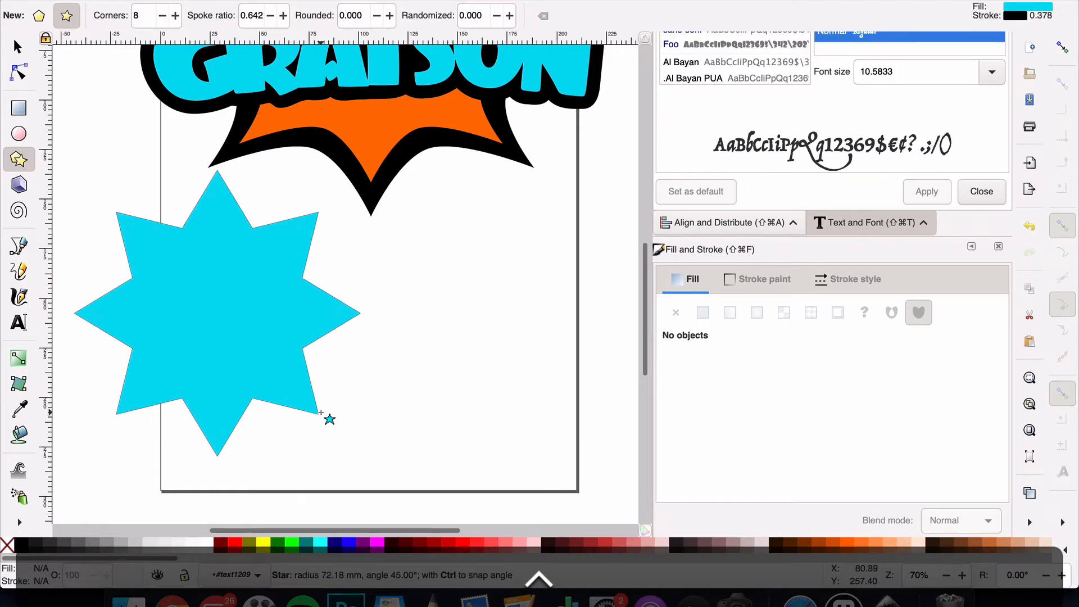
{"action": "left_click_drag", "start_coordinate": [321, 414], "coordinate": [321, 414]}
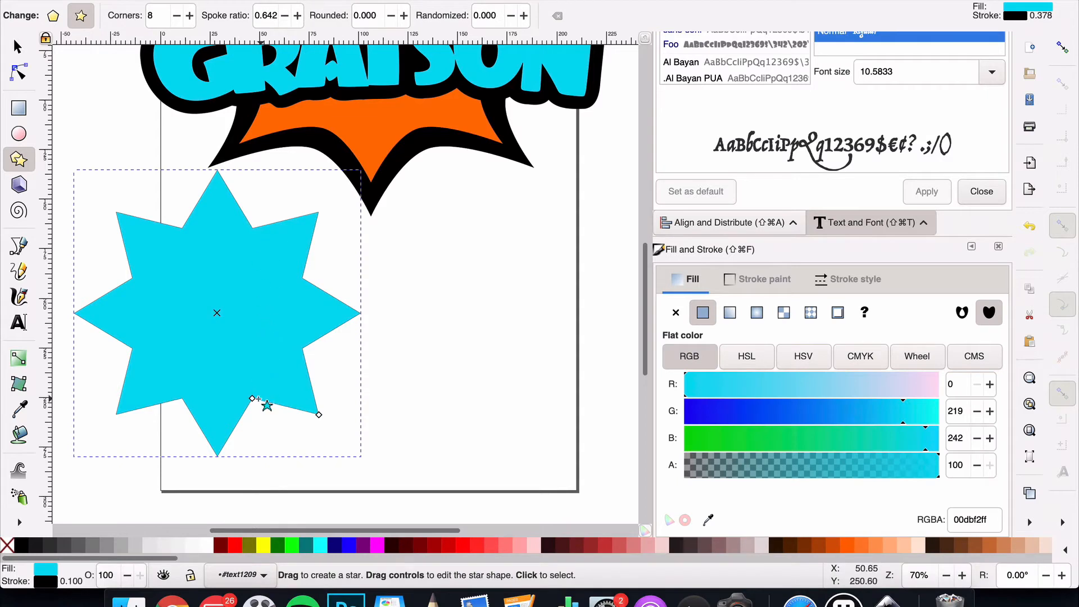
- Try narrowing the star's spokes to a spoke ratio of about 0.243 and undo it
{"action": "left_click_drag", "start_coordinate": [260, 403], "coordinate": [239, 347]}
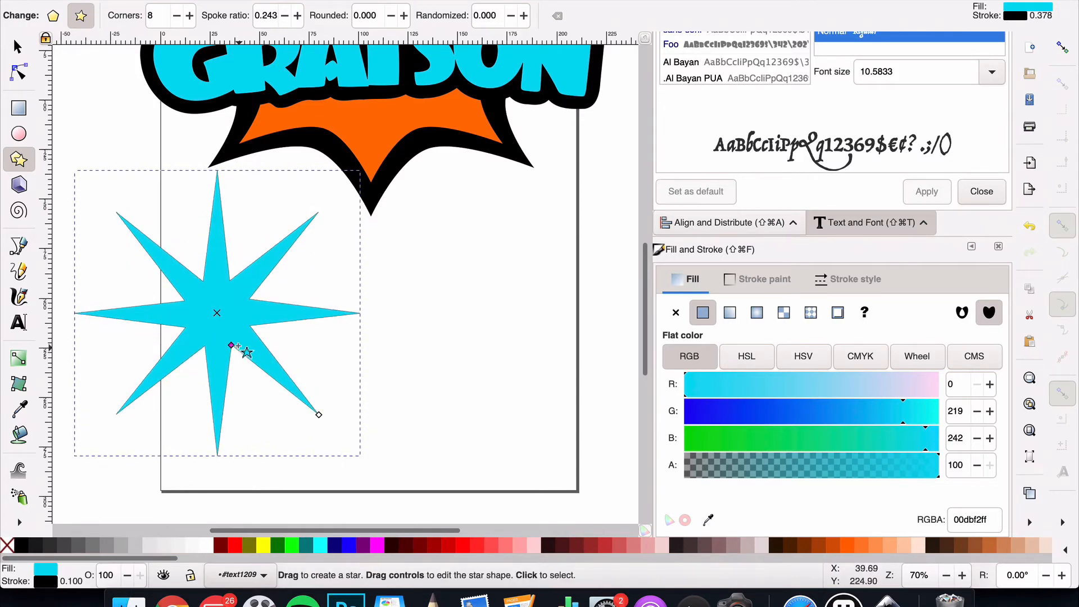
{"action": "key", "text": "super+z"}
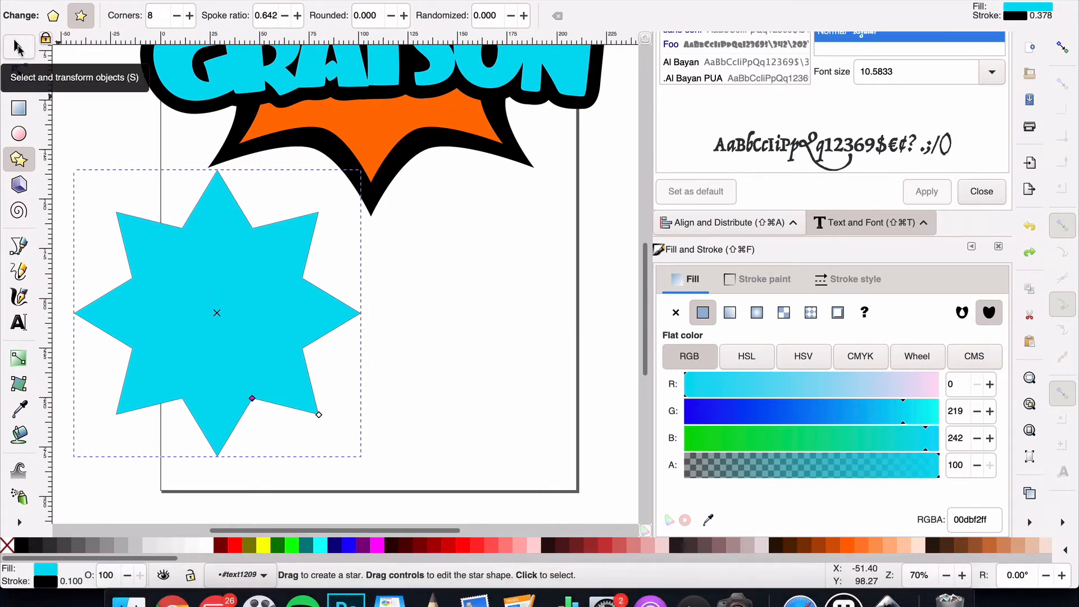
- Stretch the star to the full page width and fit it between the name logo and the page's lower edge
{"action": "left_click", "coordinate": [18, 49]}
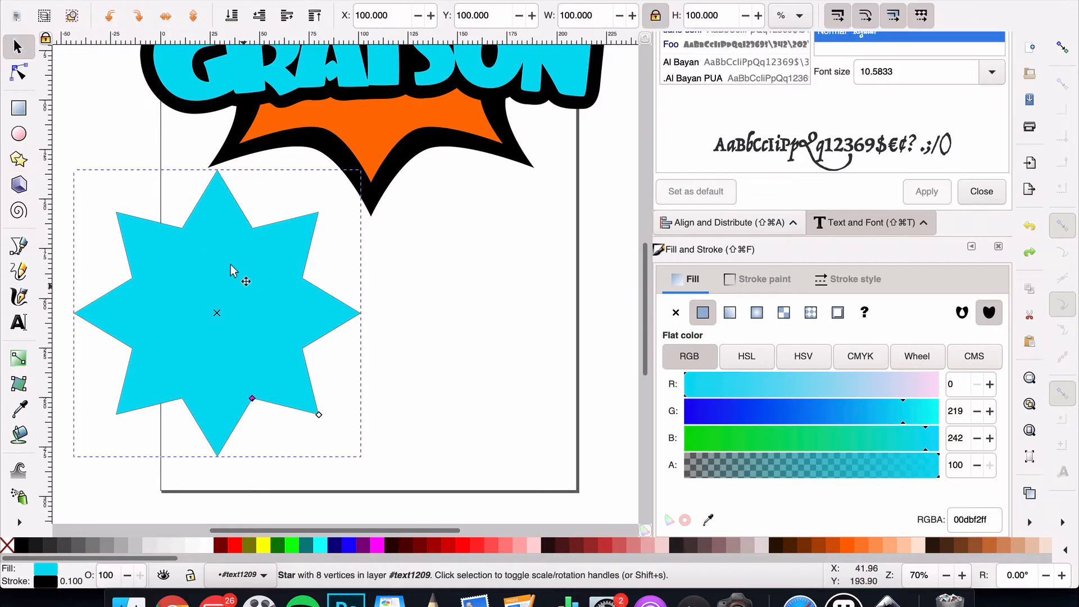
{"action": "left_click_drag", "start_coordinate": [217, 166], "coordinate": [217, 230]}
{"action": "left_click_drag", "start_coordinate": [284, 358], "coordinate": [380, 343]}
{"action": "left_click_drag", "start_coordinate": [450, 323], "coordinate": [578, 320]}
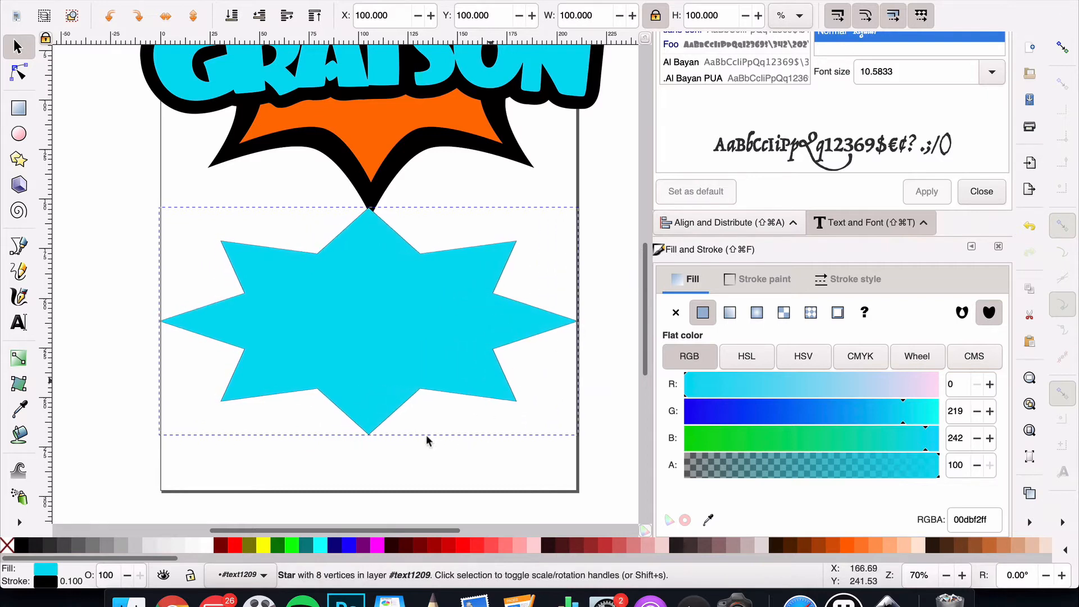
{"action": "left_click_drag", "start_coordinate": [367, 440], "coordinate": [360, 493]}
{"action": "left_click_drag", "start_coordinate": [369, 203], "coordinate": [370, 229]}
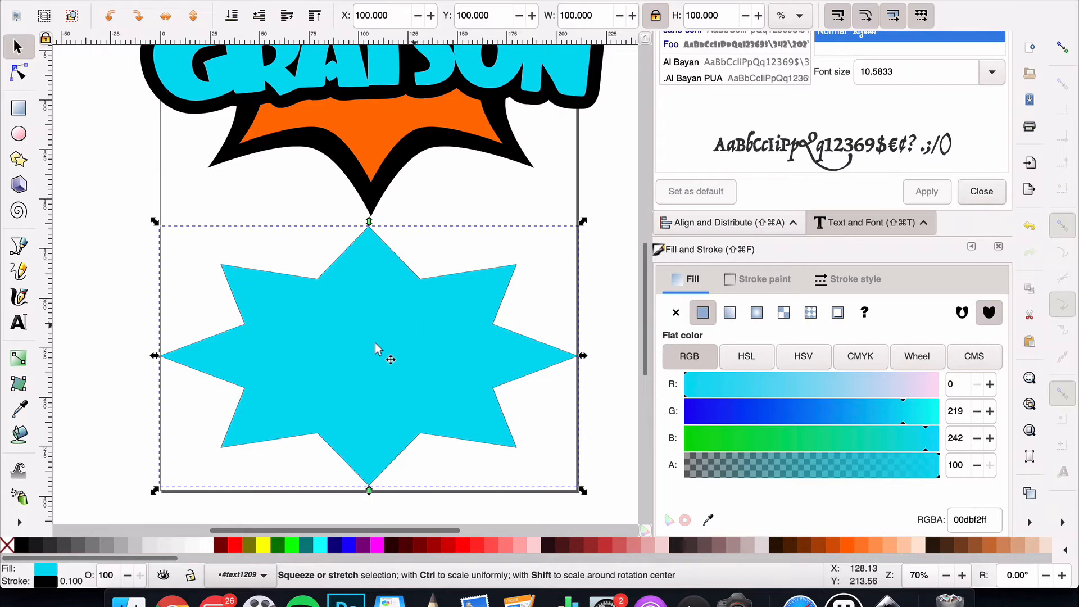
{"action": "left_click_drag", "start_coordinate": [359, 340], "coordinate": [311, 287]}
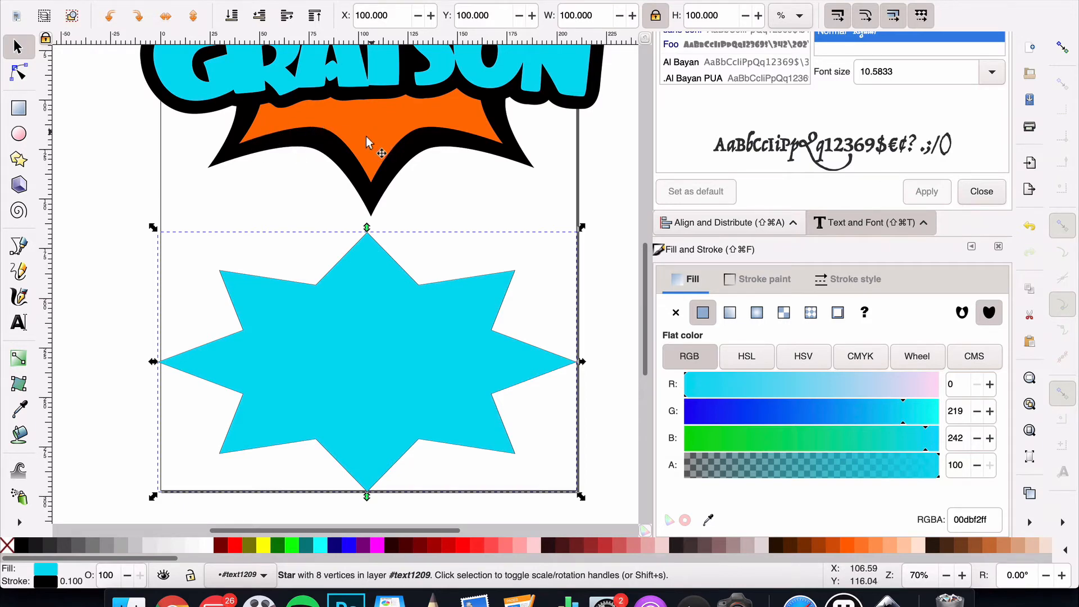
- Place a duplicate of the star, enlarged outward on all four sides, behind the original as a border
{"action": "scroll", "coordinate": [359, 135], "scroll_direction": "up", "scroll_amount": 5}
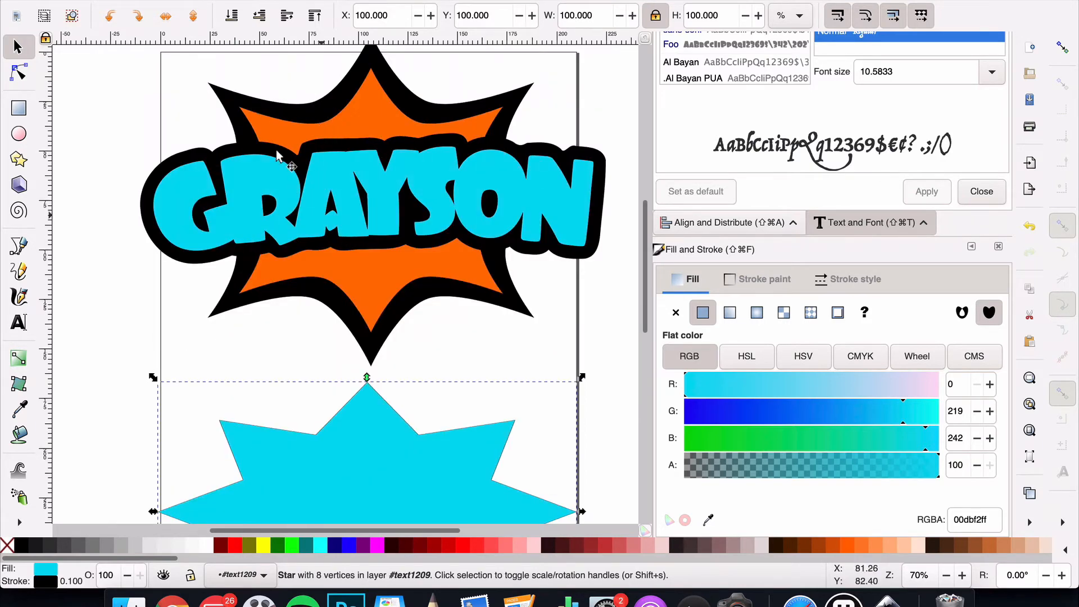
{"action": "scroll", "coordinate": [300, 133], "scroll_direction": "down", "scroll_amount": 8}
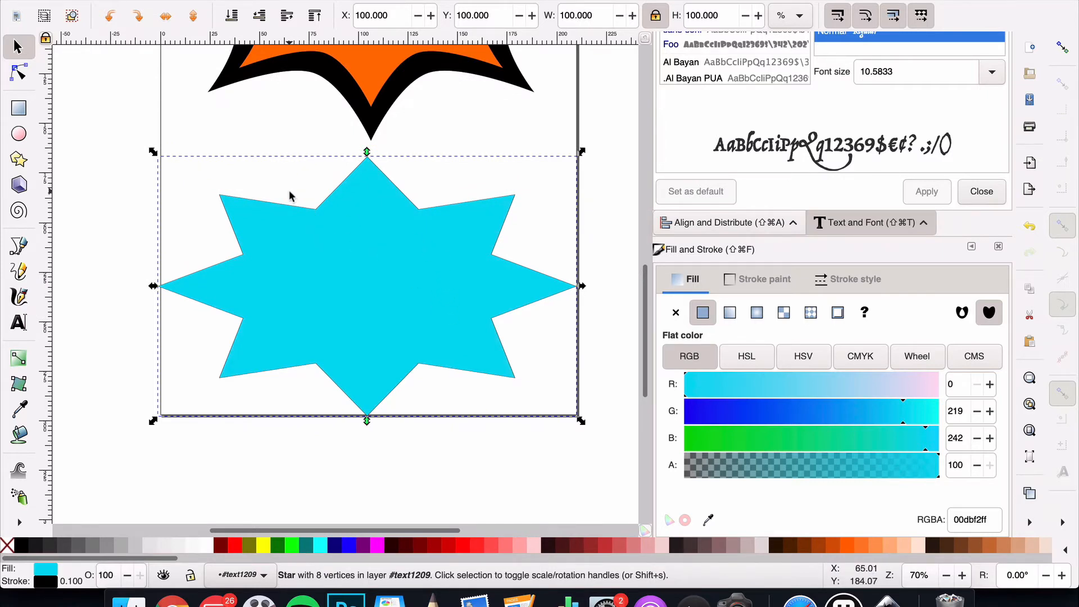
{"action": "key", "text": "super+d"}
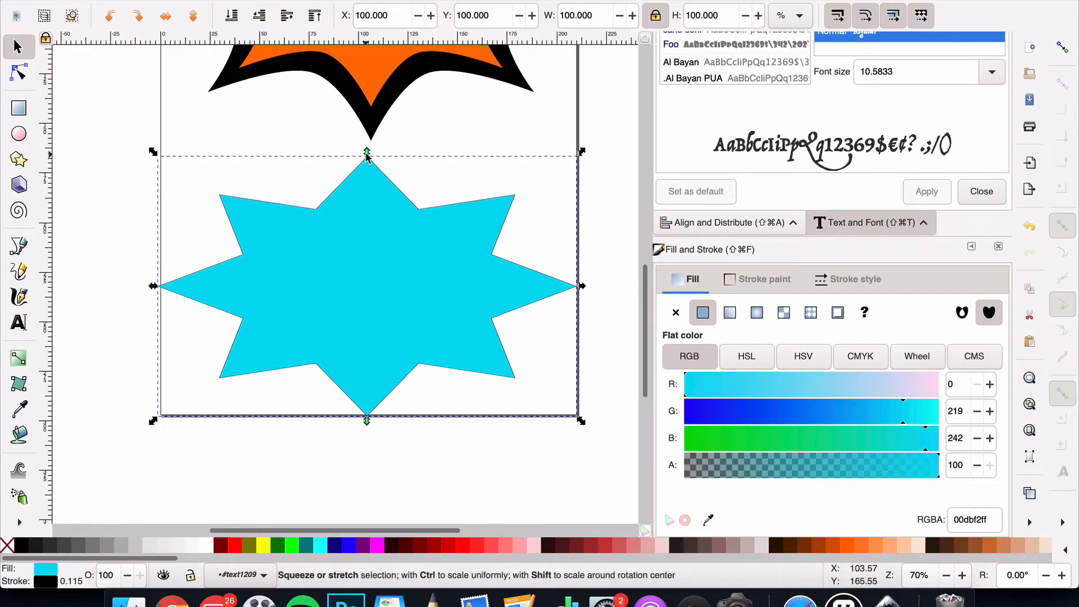
{"action": "left_click_drag", "start_coordinate": [366, 153], "coordinate": [368, 140]}
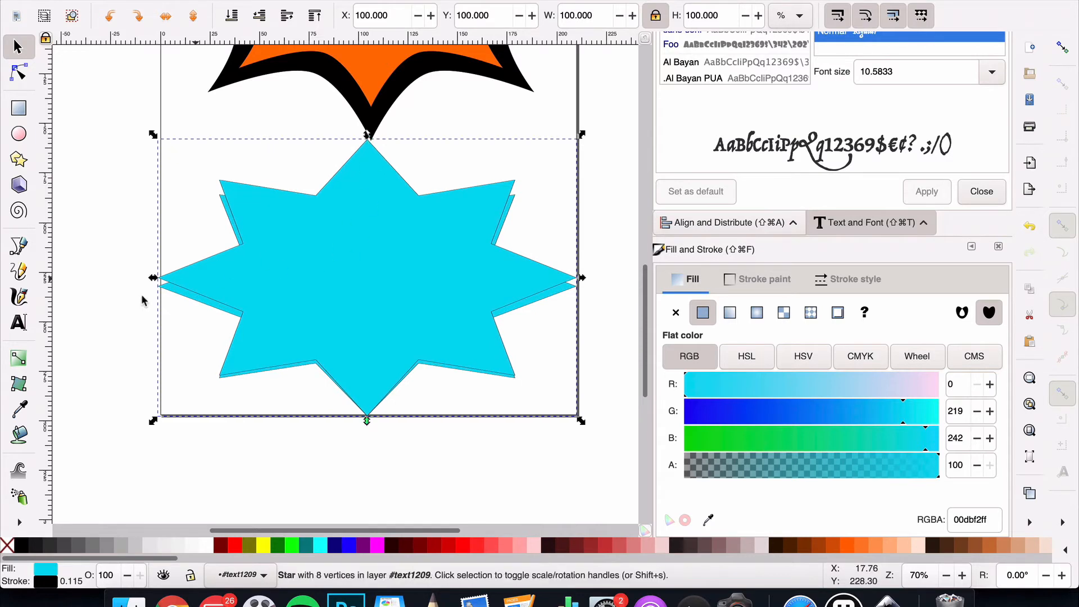
{"action": "left_click_drag", "start_coordinate": [125, 281], "coordinate": [120, 279]}
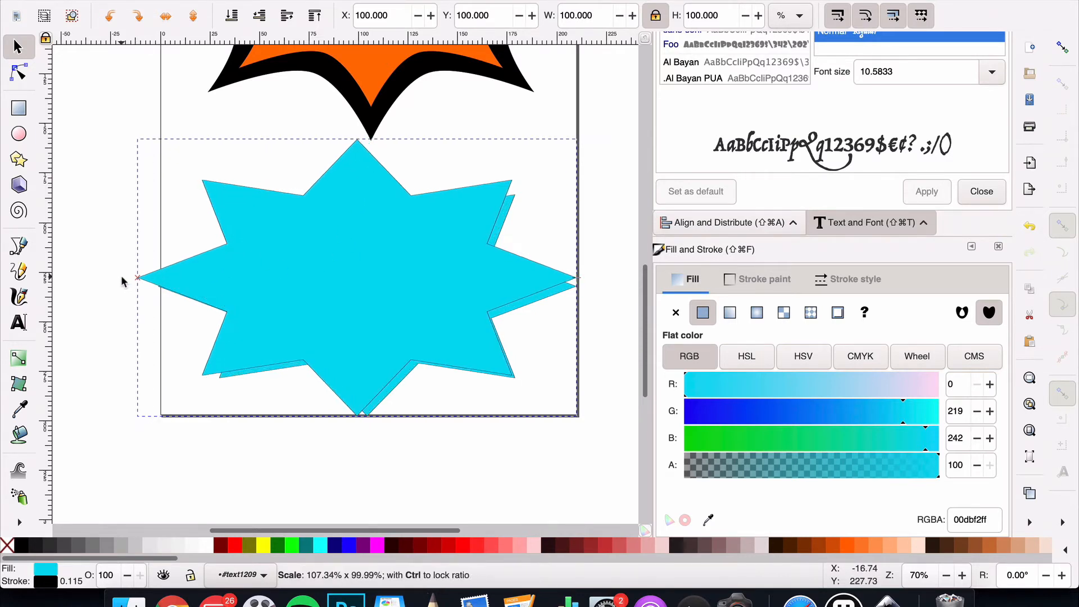
{"action": "left_click_drag", "start_coordinate": [581, 280], "coordinate": [613, 276]}
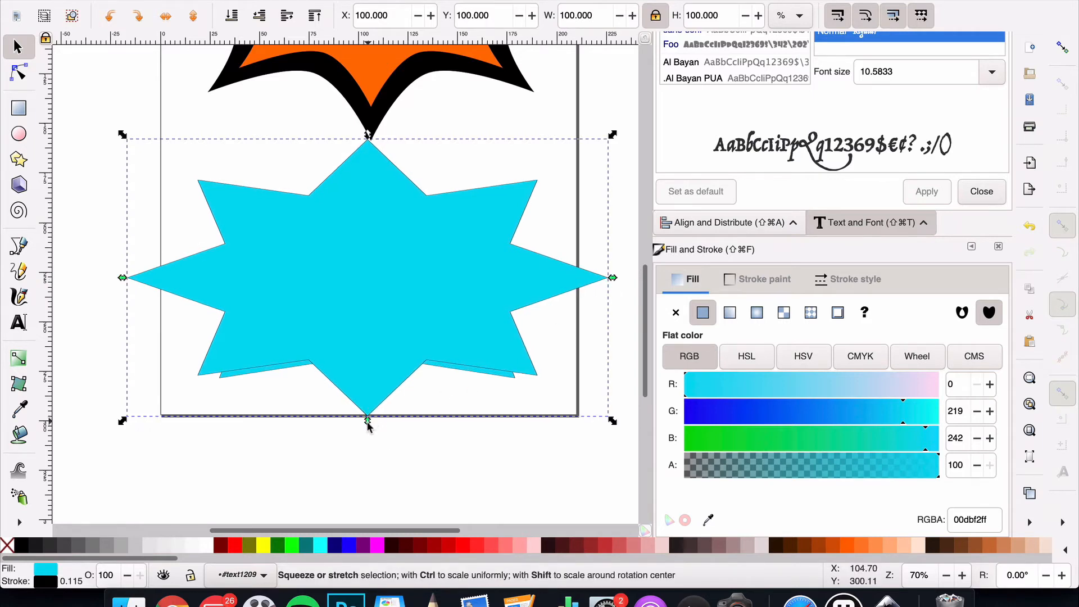
{"action": "left_click_drag", "start_coordinate": [367, 422], "coordinate": [366, 441]}
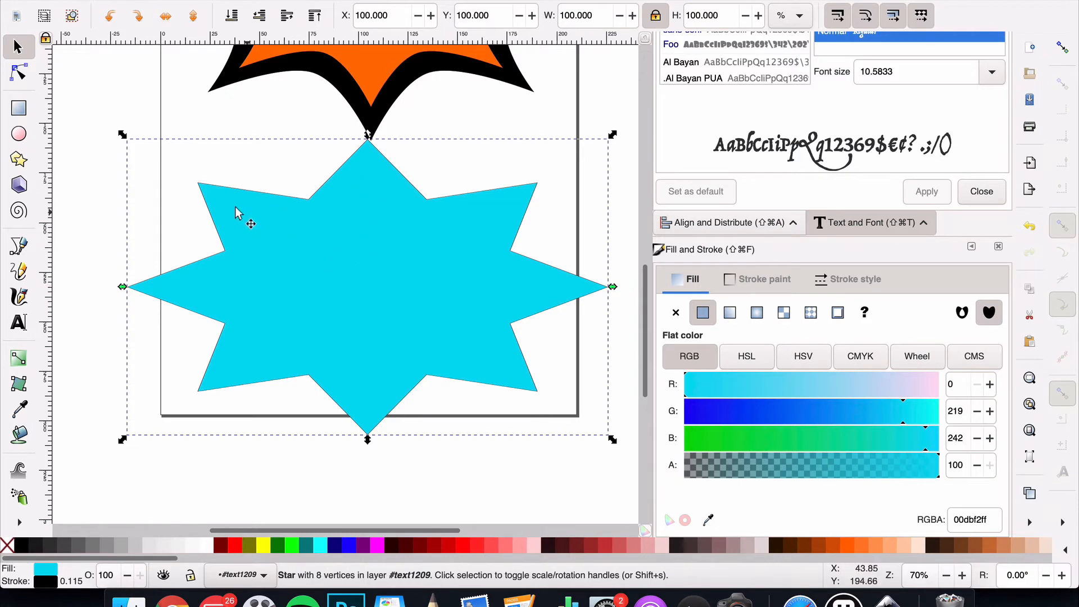
{"action": "left_click", "coordinate": [235, 20]}
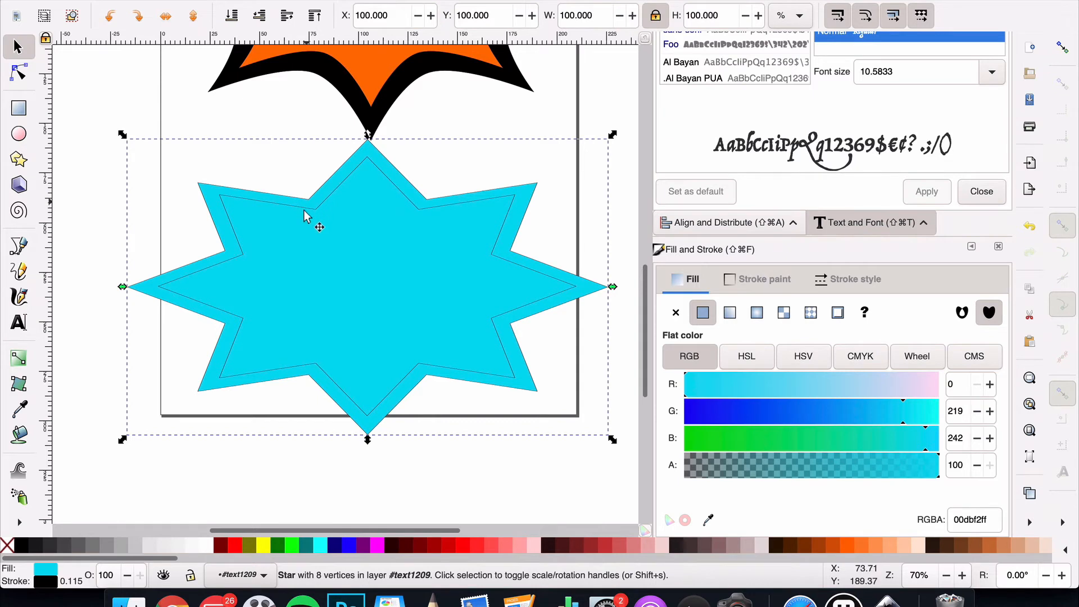
- Shrink the inner star slightly from all four sides to widen the border around it
{"action": "left_click", "coordinate": [204, 272]}
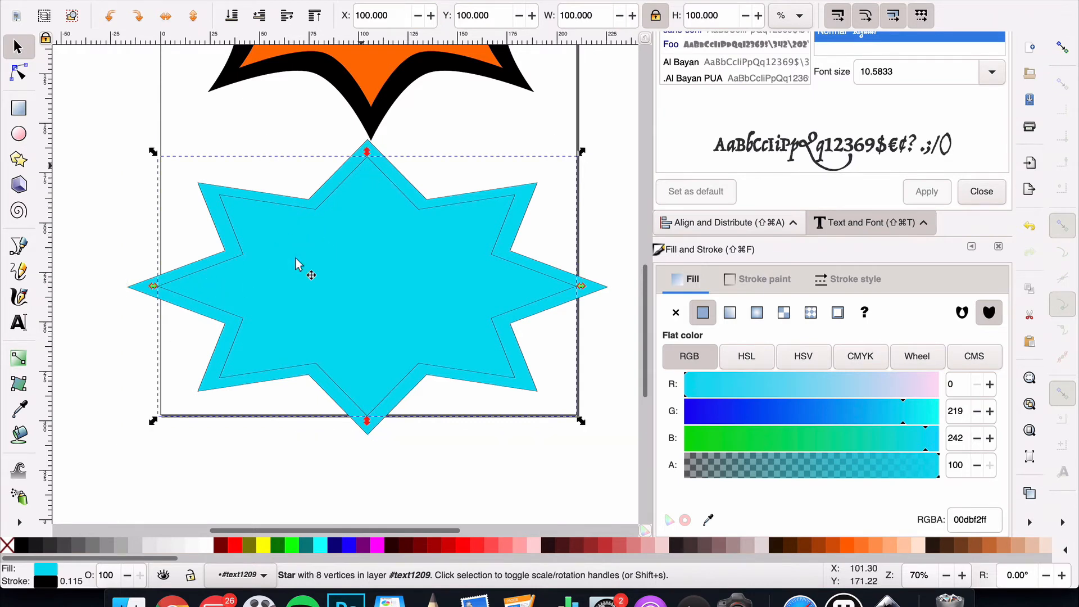
{"action": "left_click_drag", "start_coordinate": [156, 290], "coordinate": [163, 289]}
{"action": "left_click_drag", "start_coordinate": [370, 157], "coordinate": [371, 162]}
{"action": "left_click_drag", "start_coordinate": [582, 289], "coordinate": [574, 289]}
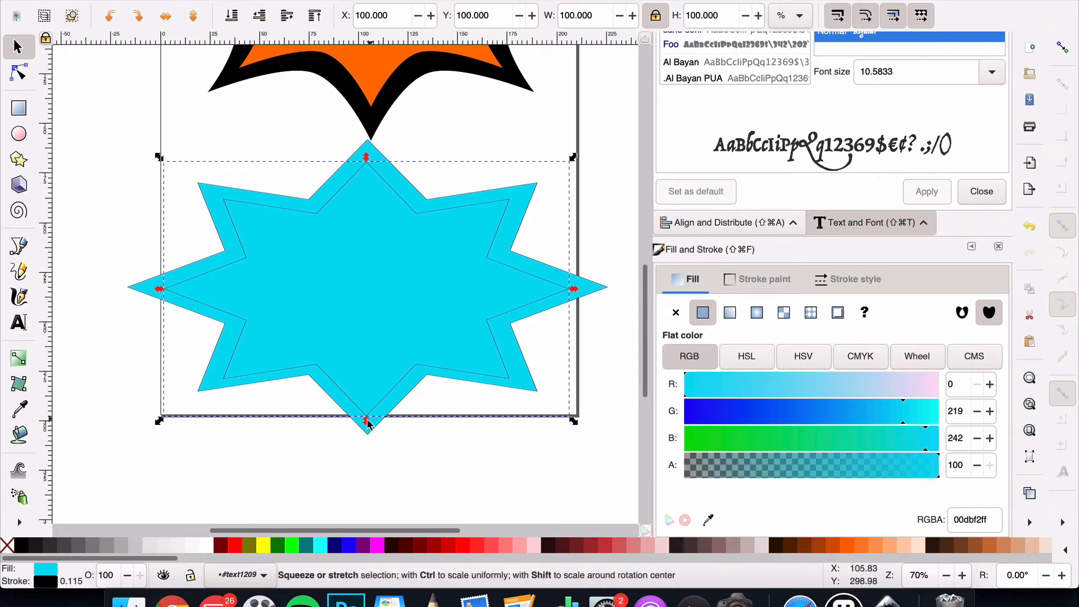
{"action": "left_click_drag", "start_coordinate": [367, 421], "coordinate": [368, 414]}
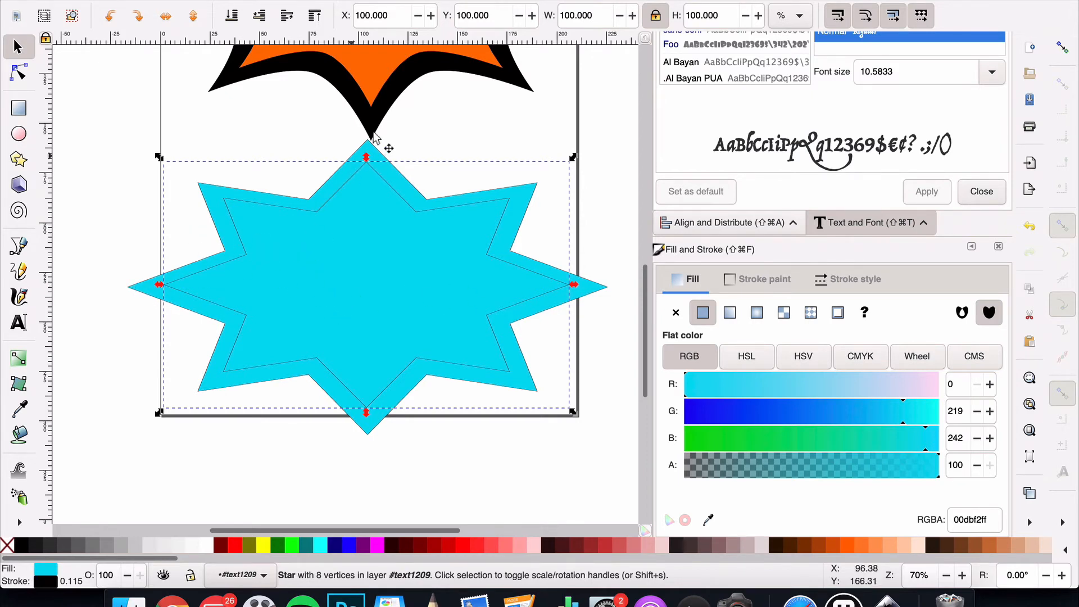
- Center the inner and outer stars on each other along both the vertical and horizontal axes, relative to the selection area
{"action": "key", "text": "shift"}
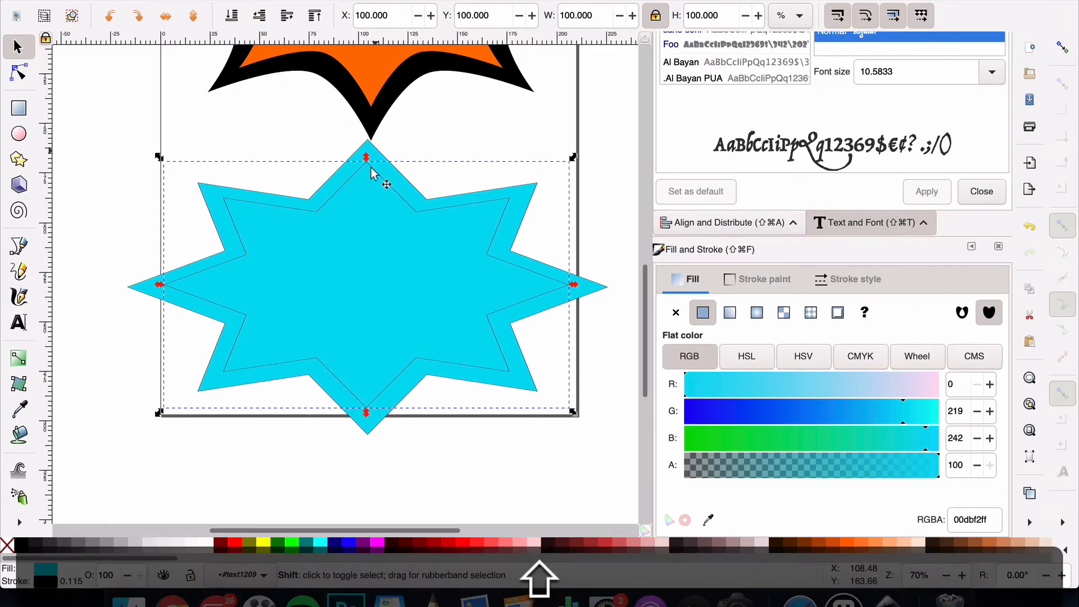
{"action": "left_click", "coordinate": [139, 288], "text": "shift"}
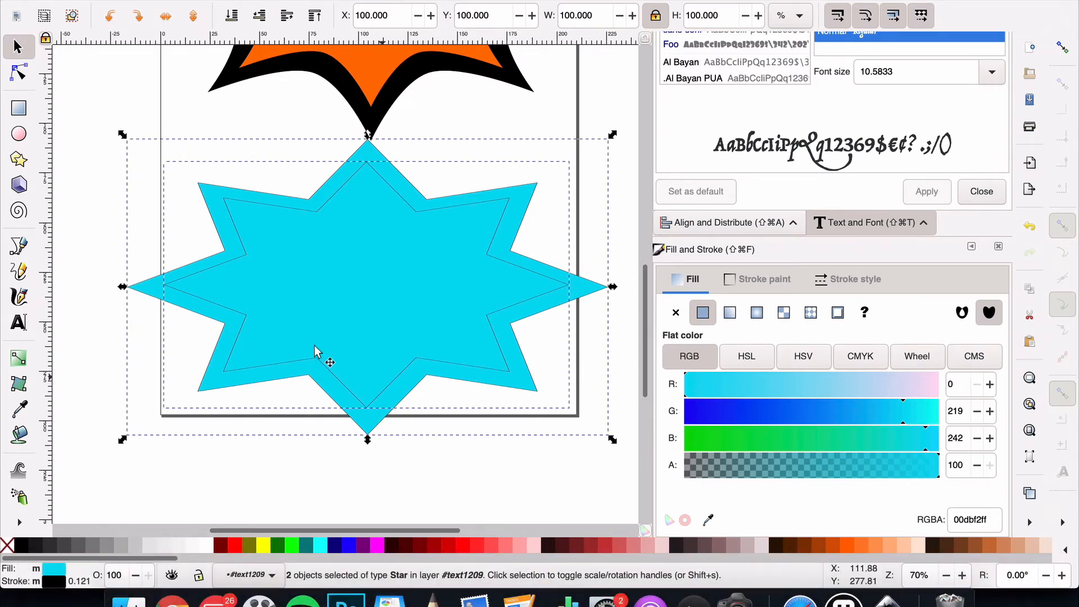
{"action": "left_click", "coordinate": [254, 1]}
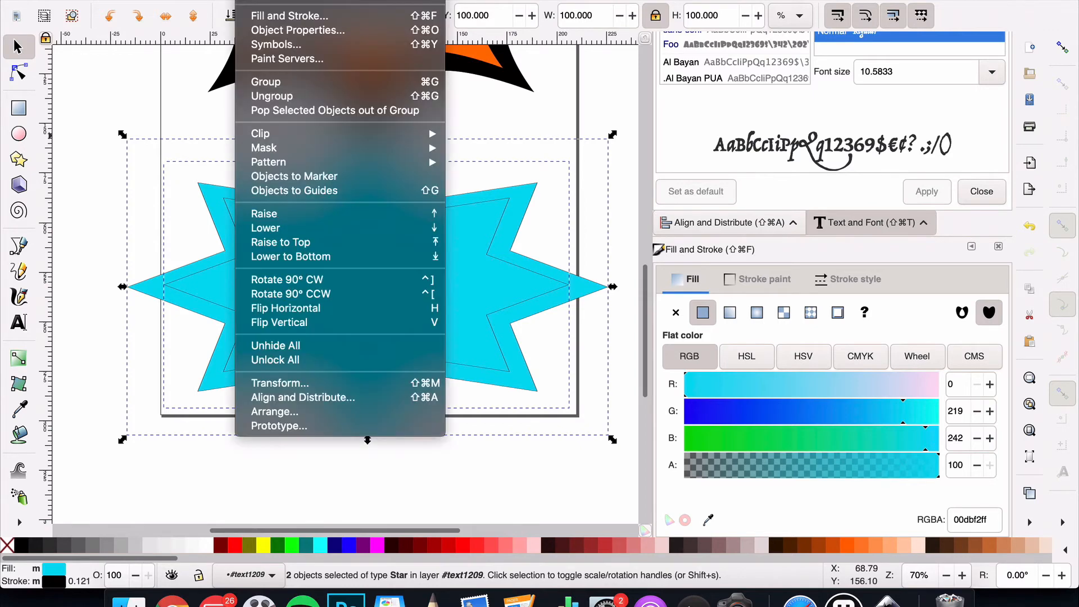
{"action": "left_click", "coordinate": [311, 398]}
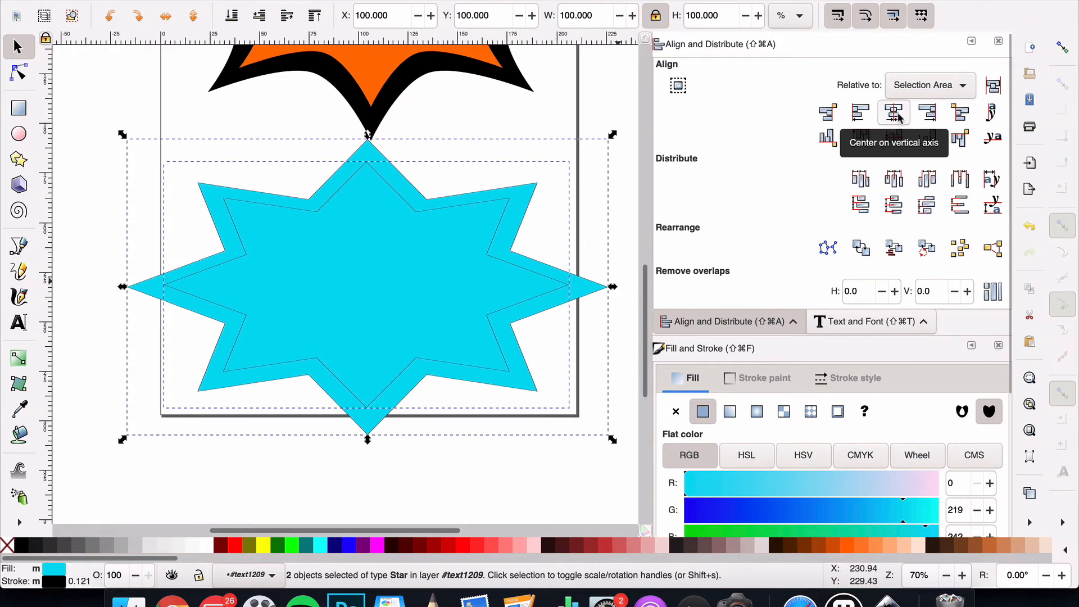
{"action": "left_click", "coordinate": [900, 116]}
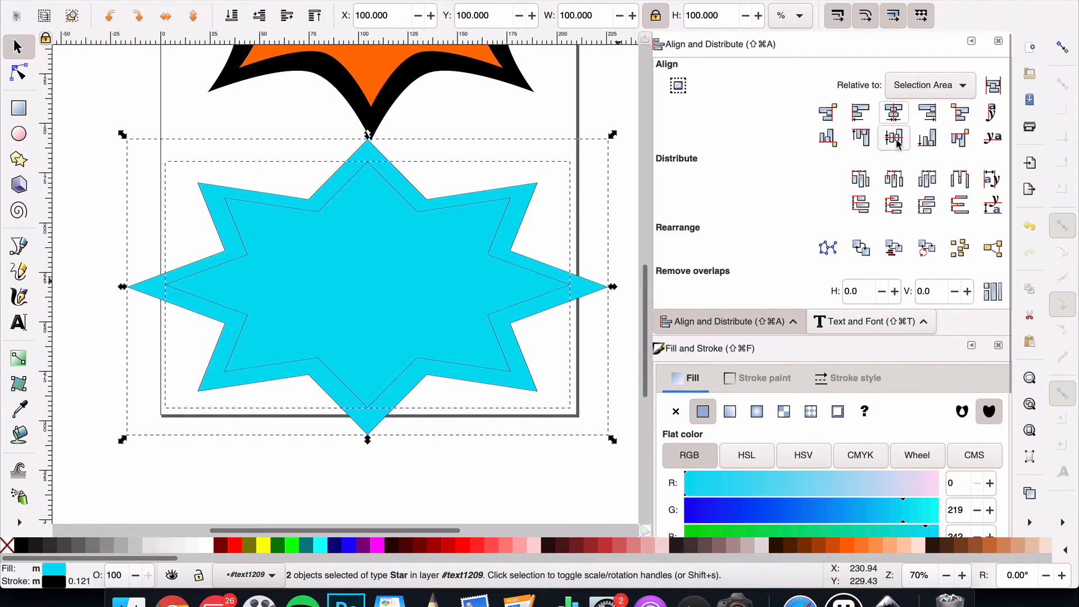
{"action": "left_click", "coordinate": [899, 142]}
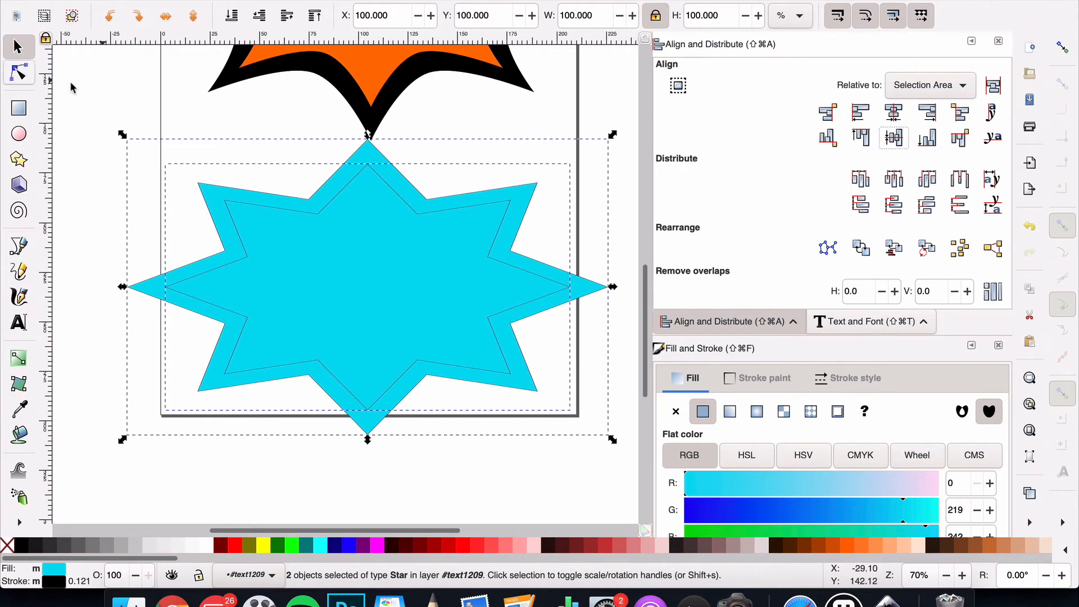
{"action": "left_click", "coordinate": [138, 111]}
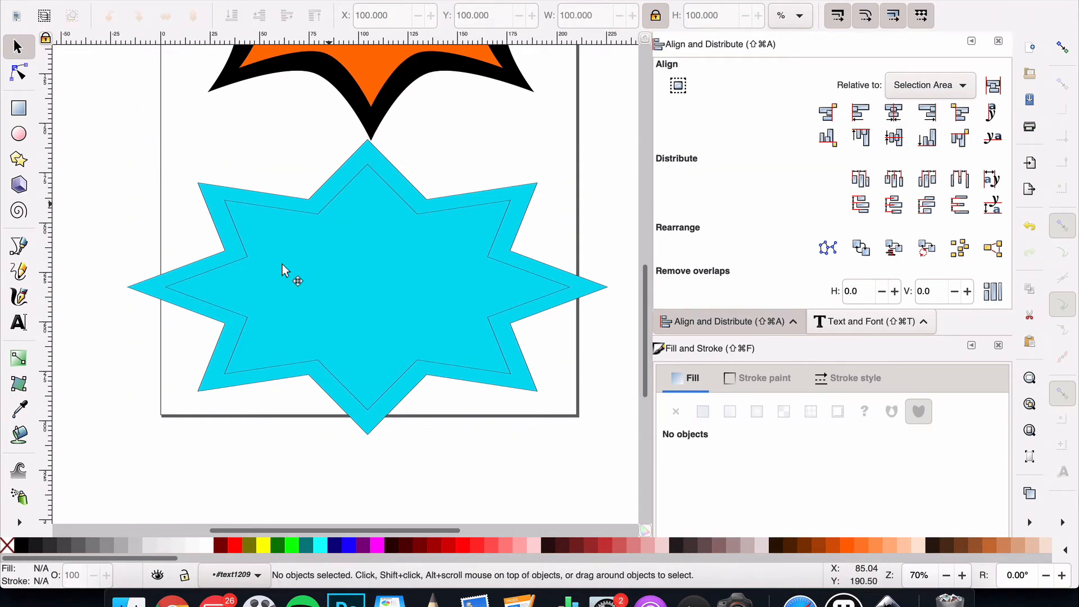
- Select both stars for node editing, try reshaping the inner star through its base radius handle, and undo the distortion
{"action": "left_click", "coordinate": [251, 321]}
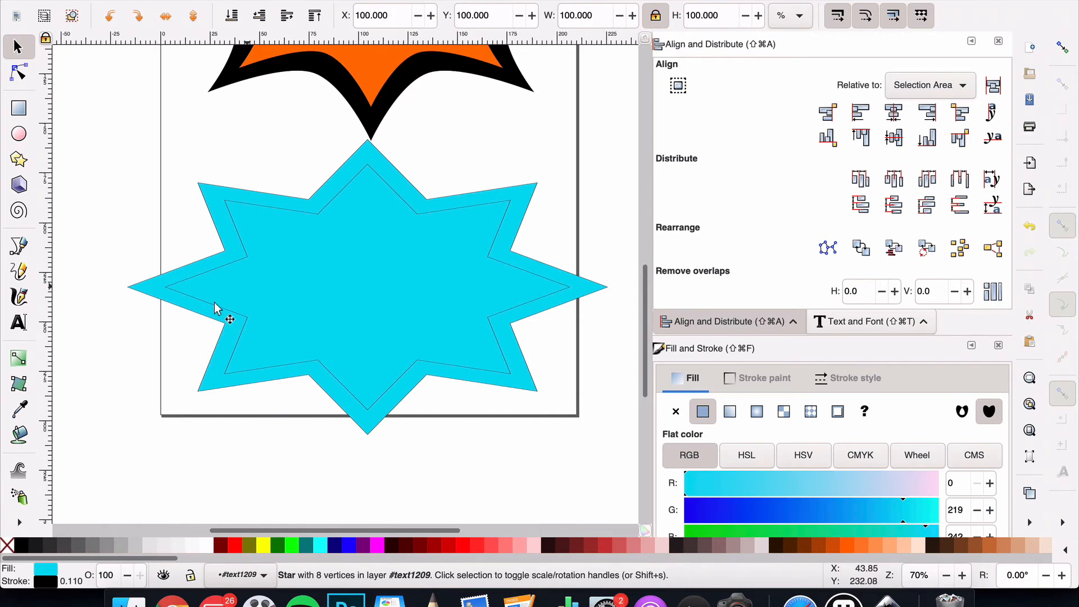
{"action": "key", "text": "shift"}
{"action": "left_click", "coordinate": [138, 292], "text": "shift"}
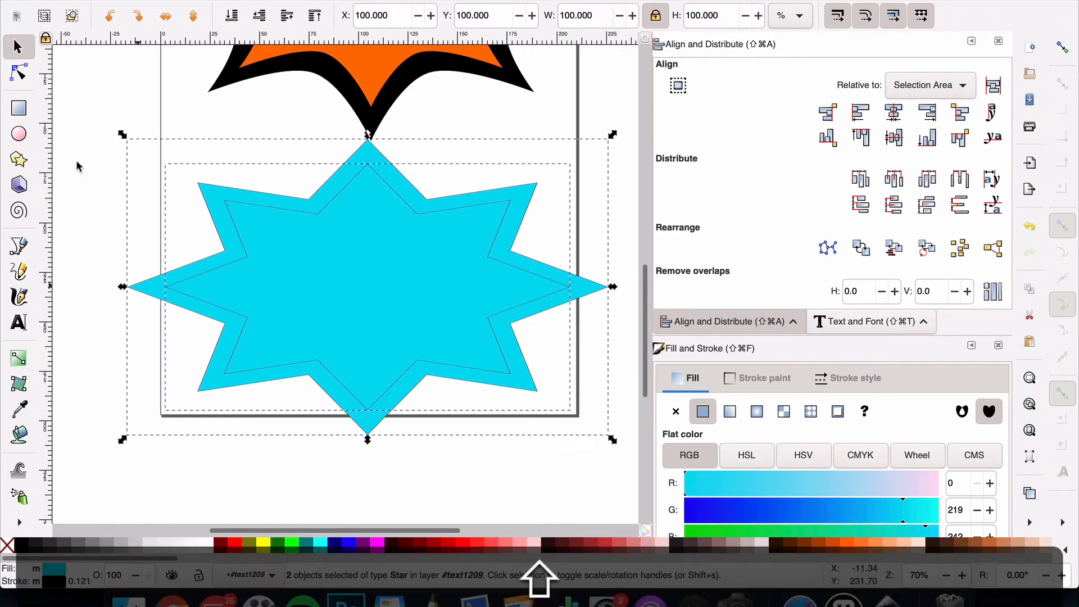
{"action": "left_click", "coordinate": [21, 75]}
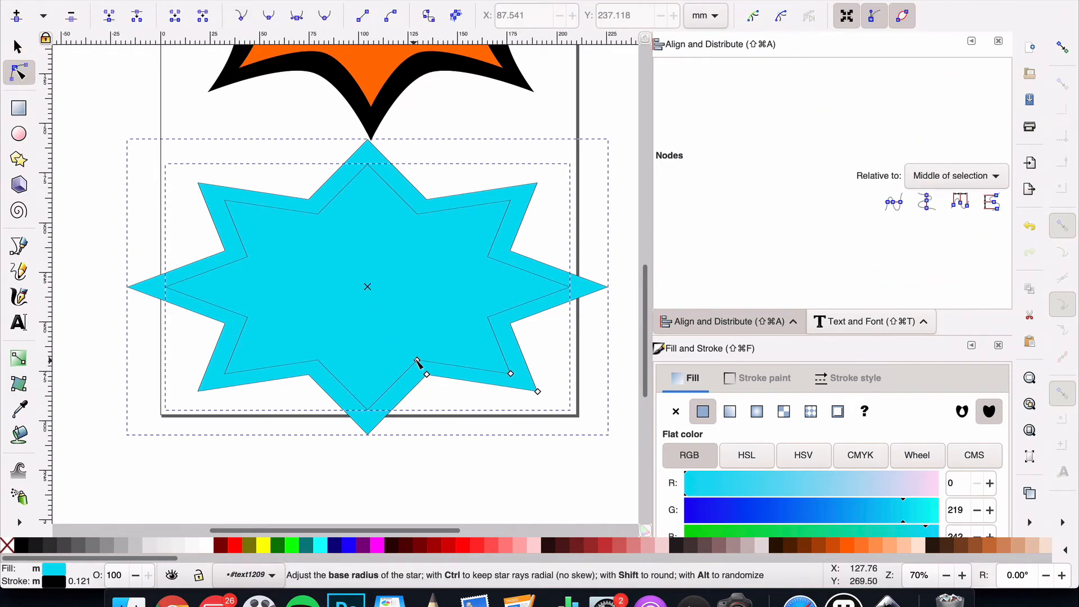
{"action": "mouse_move", "coordinate": [412, 349]}
{"action": "left_mouse_down"}
{"action": "mouse_move", "coordinate": [408, 335]}
{"action": "mouse_move", "coordinate": [425, 331]}
{"action": "mouse_move", "coordinate": [429, 346]}
{"action": "mouse_move", "coordinate": [420, 345]}
{"action": "left_mouse_up"}
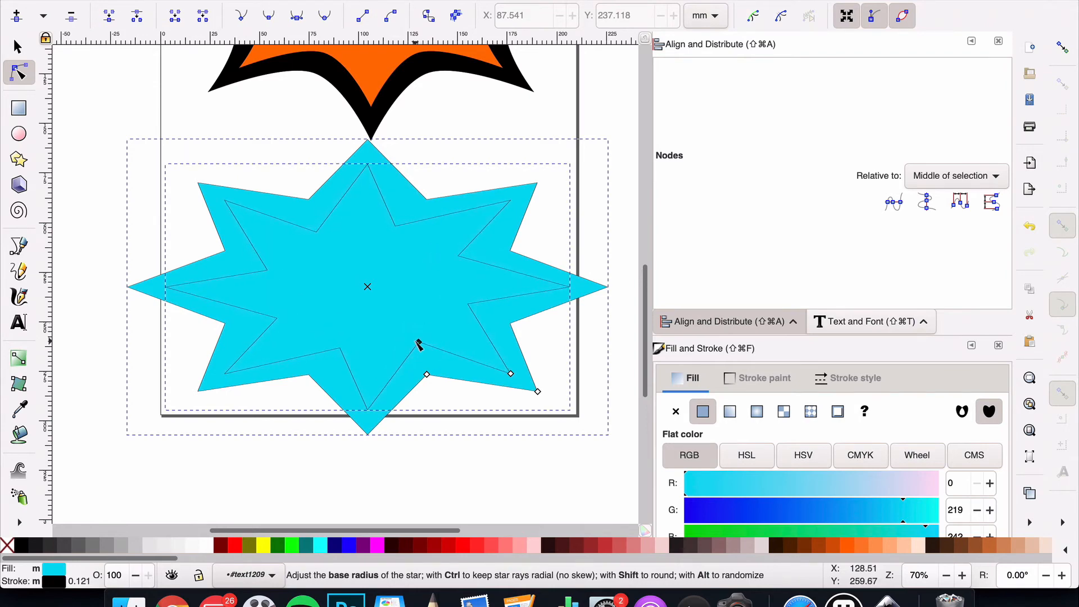
{"action": "key", "text": "super+z"}
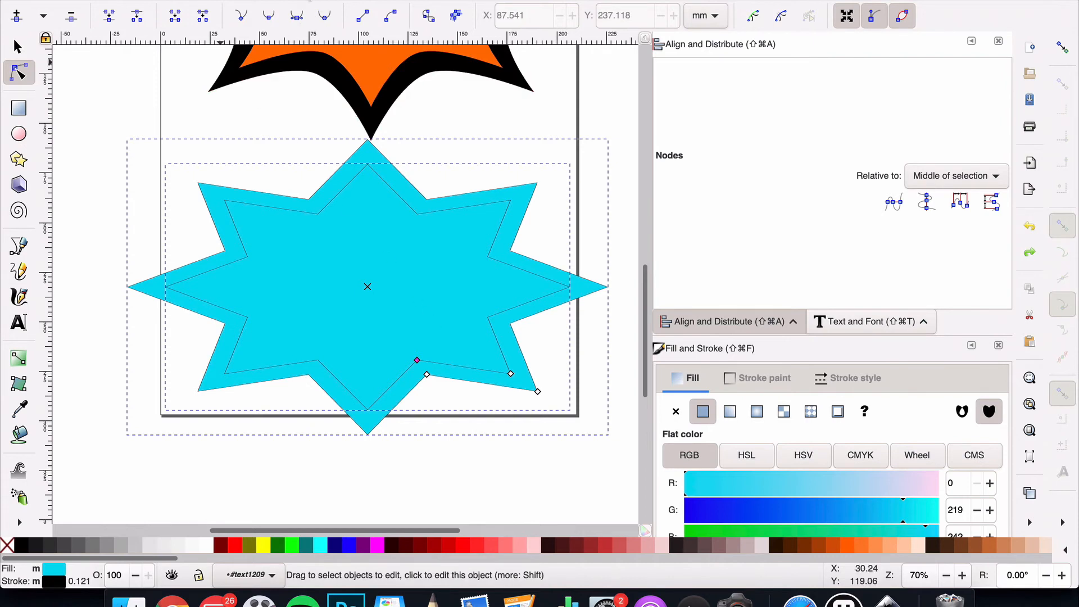
- Convert both stars from parametric shapes into editable paths
{"action": "left_click", "coordinate": [294, 0]}
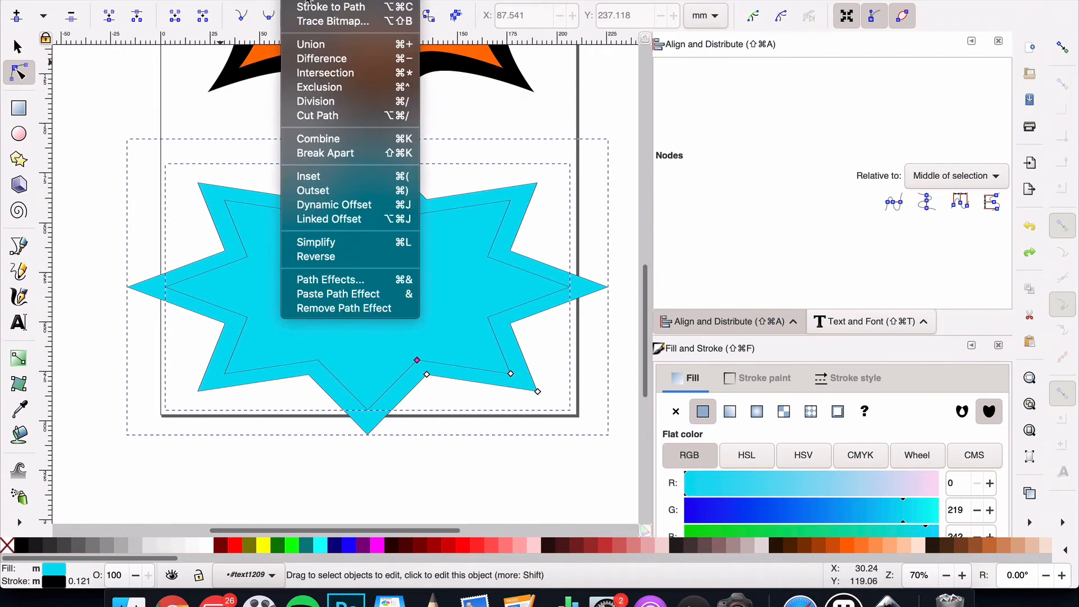
{"action": "left_click", "coordinate": [309, 6]}
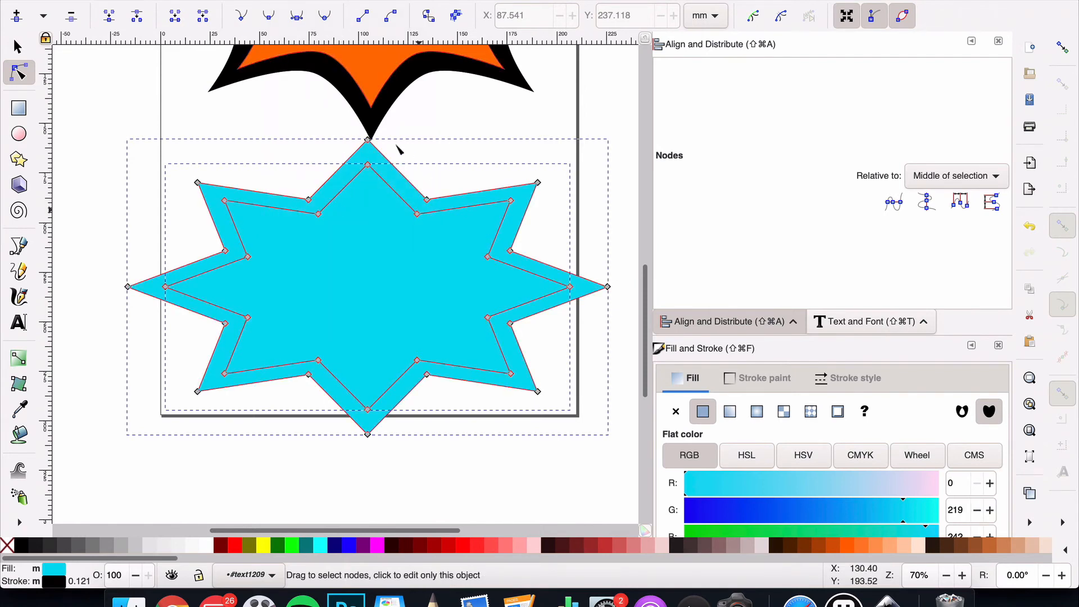
{"action": "key", "text": "shift+alt+d"}
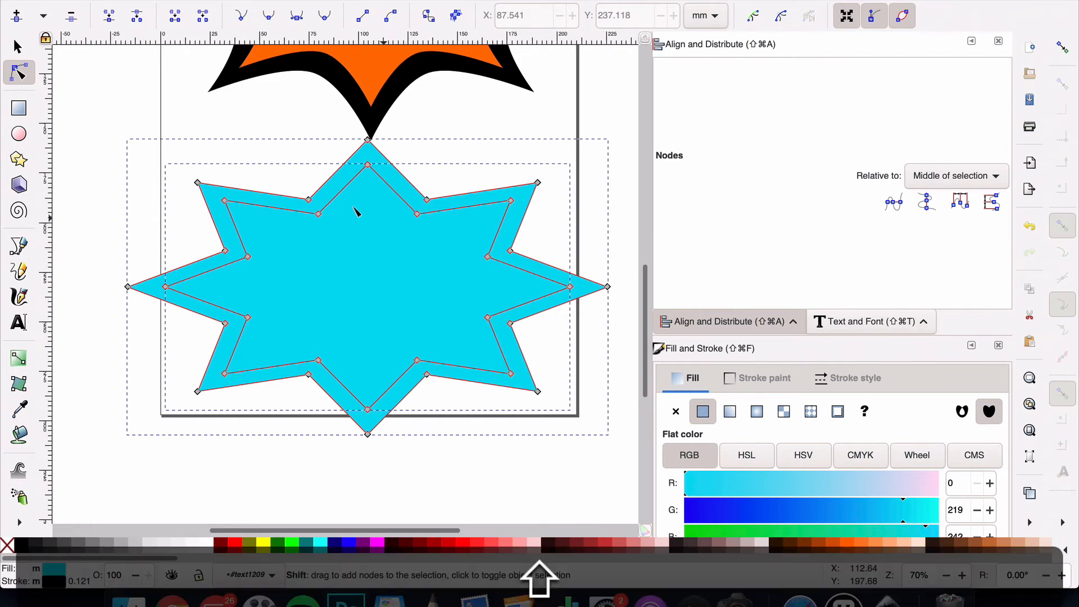
- Curve the inward corners of both stars by making all their inner nodes auto-smooth and finally symmetric
{"action": "left_click_drag", "start_coordinate": [292, 187], "coordinate": [348, 232]}
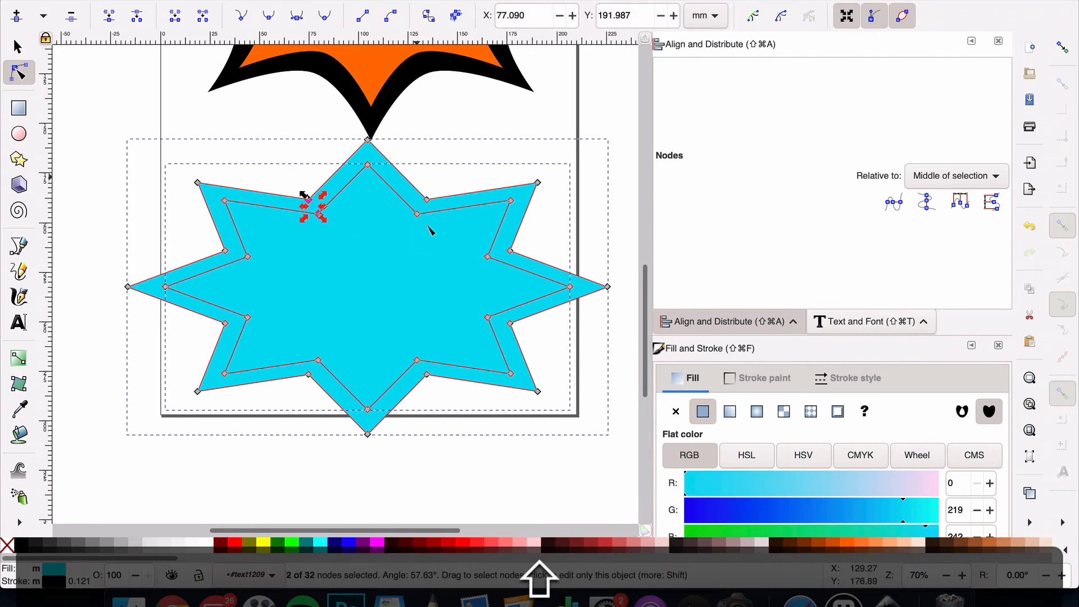
{"action": "left_click_drag", "start_coordinate": [439, 234], "coordinate": [395, 182]}
{"action": "left_click_drag", "start_coordinate": [533, 264], "coordinate": [535, 270]}
{"action": "left_click_drag", "start_coordinate": [460, 299], "coordinate": [541, 342]}
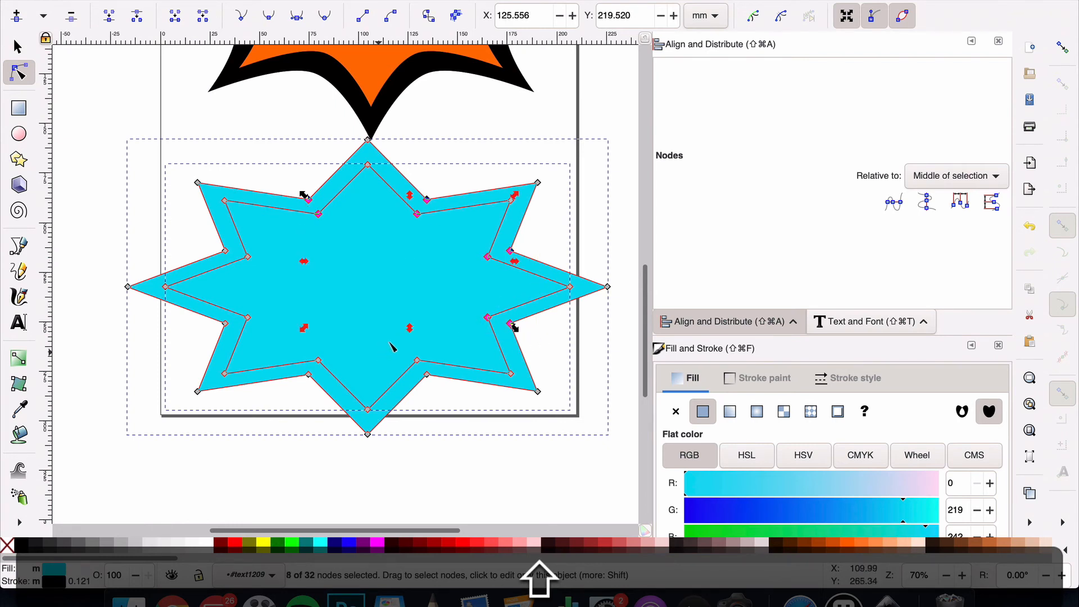
{"action": "left_click_drag", "start_coordinate": [453, 387], "coordinate": [453, 386]}
{"action": "left_click_drag", "start_coordinate": [287, 353], "coordinate": [325, 385]}
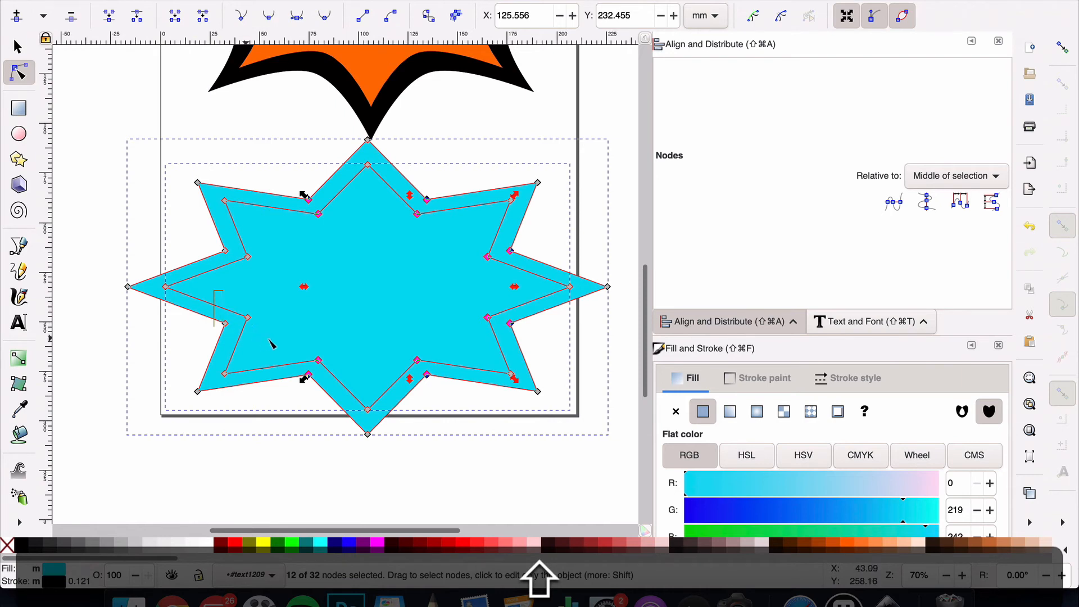
{"action": "left_click_drag", "start_coordinate": [272, 344], "coordinate": [289, 344]}
{"action": "left_click_drag", "start_coordinate": [197, 240], "coordinate": [282, 284]}
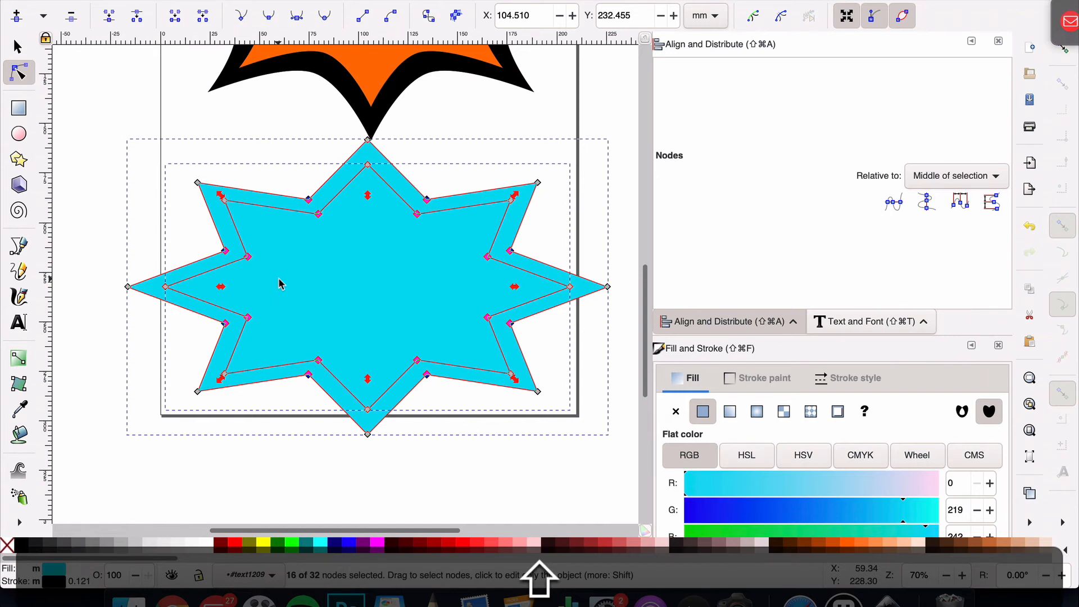
{"action": "left_click", "coordinate": [324, 17]}
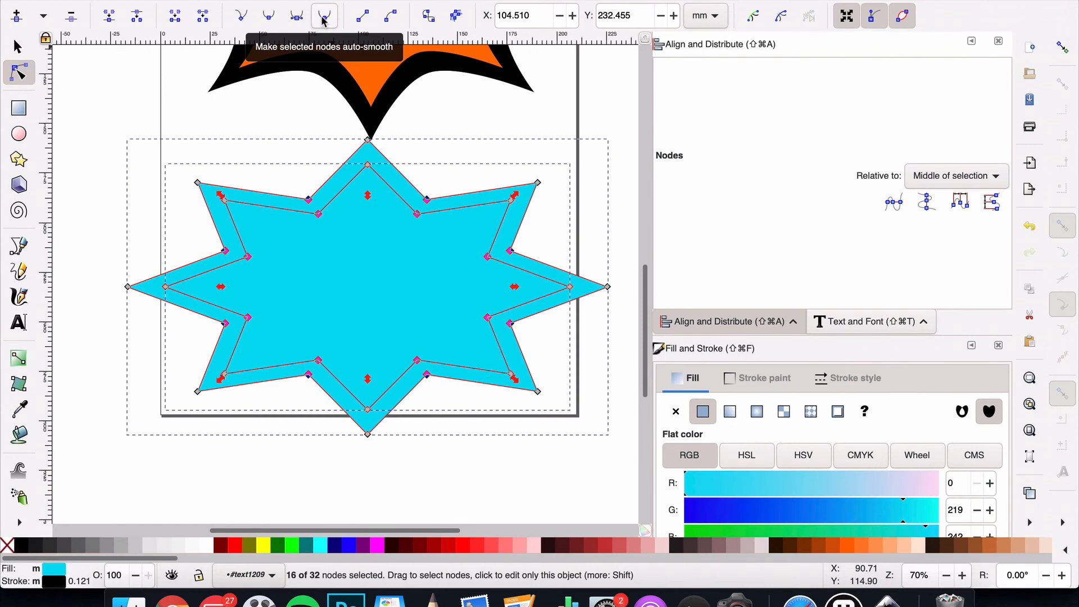
{"action": "left_click", "coordinate": [323, 19]}
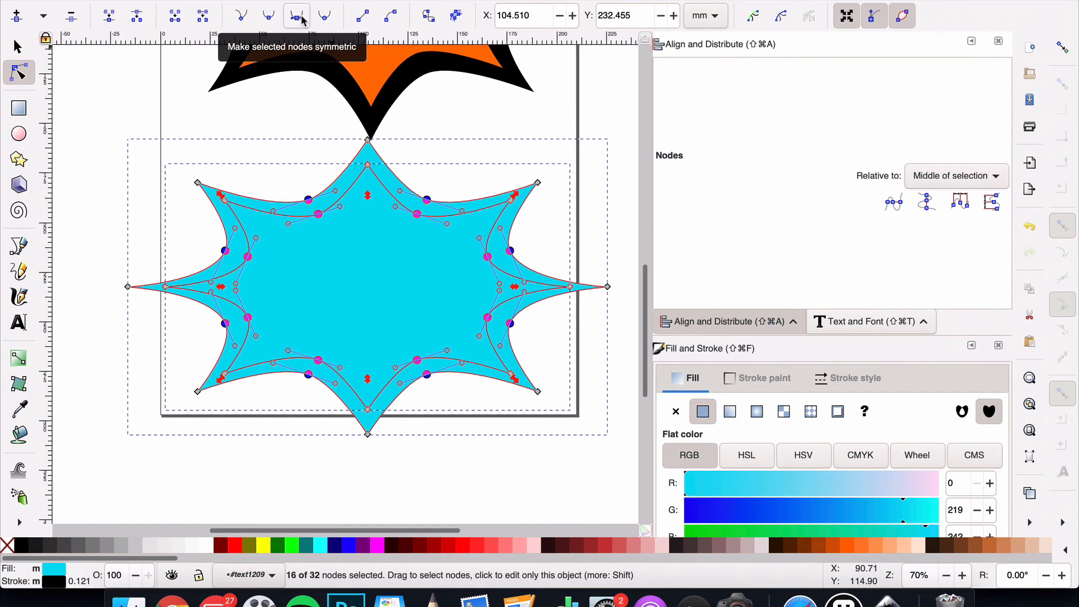
{"action": "left_click", "coordinate": [298, 18]}
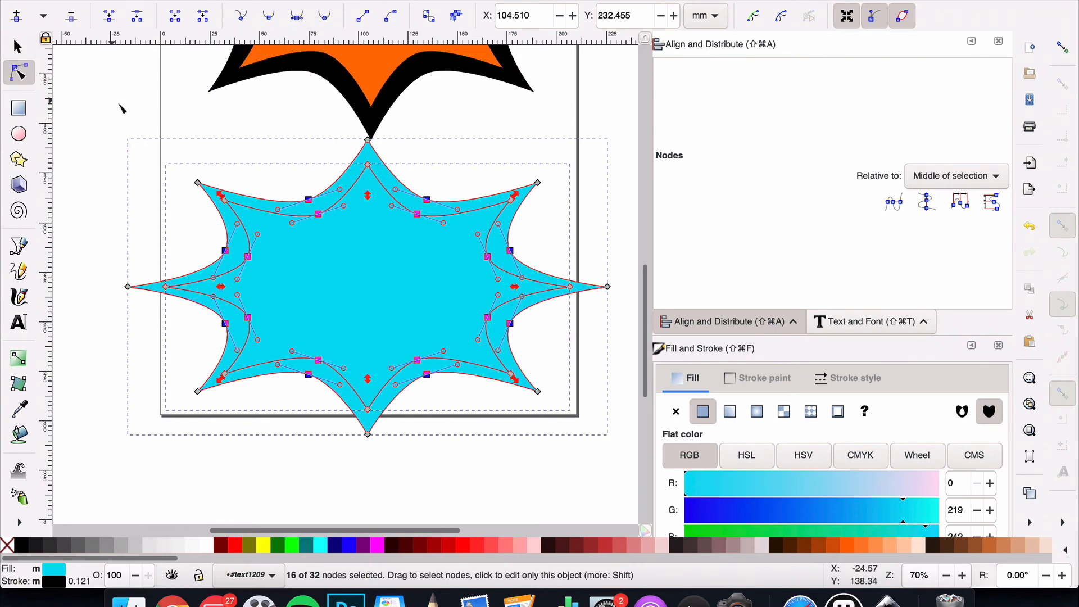
- Narrow both stars together by squeezing them slightly inward from their left side
{"action": "left_click", "coordinate": [17, 47]}
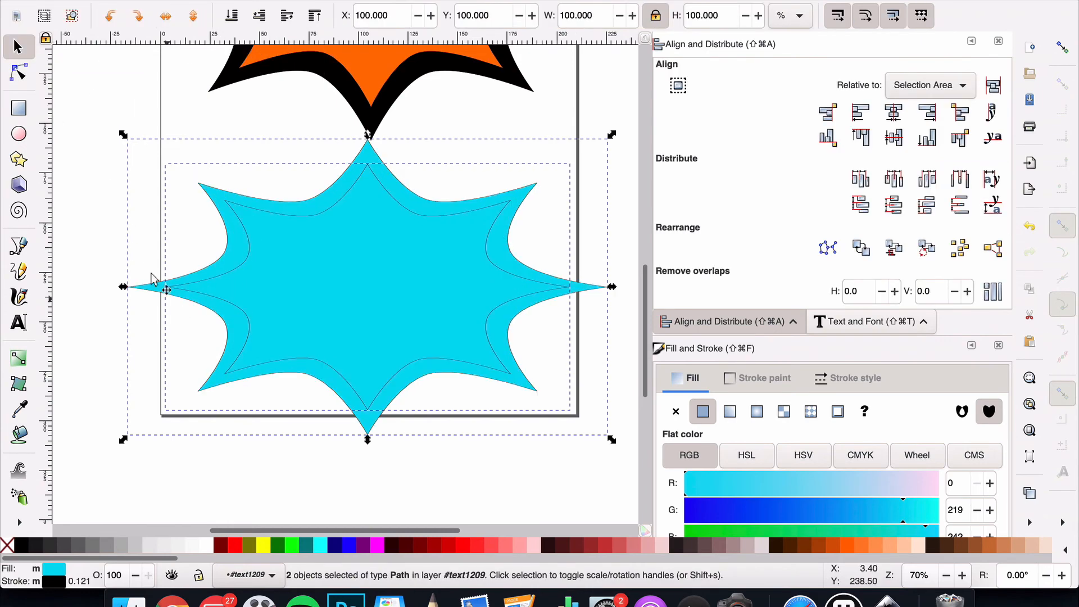
{"action": "left_click", "coordinate": [94, 232]}
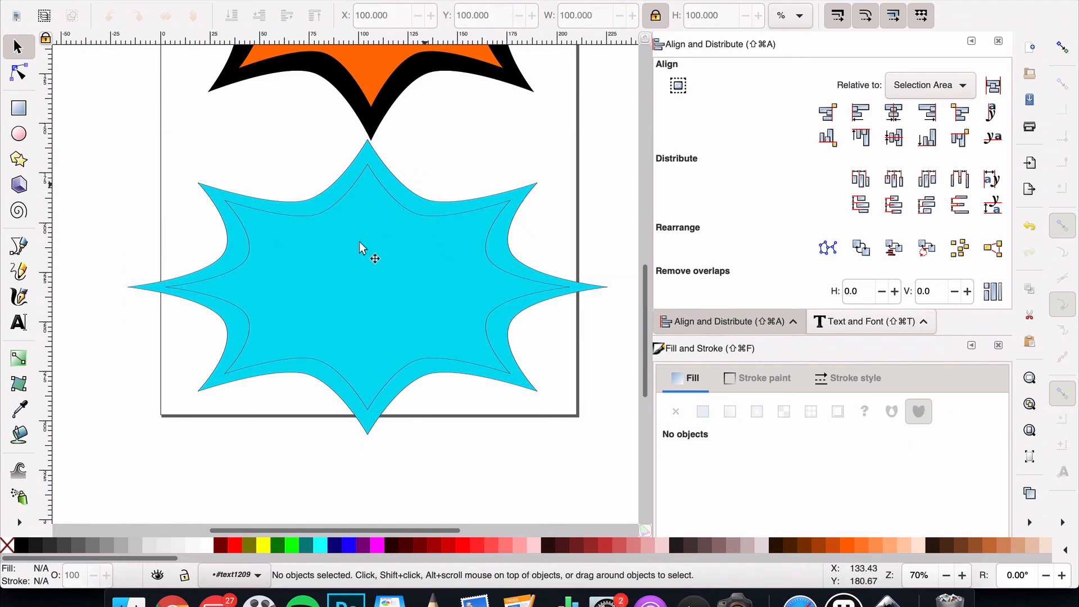
{"action": "left_click", "coordinate": [313, 240]}
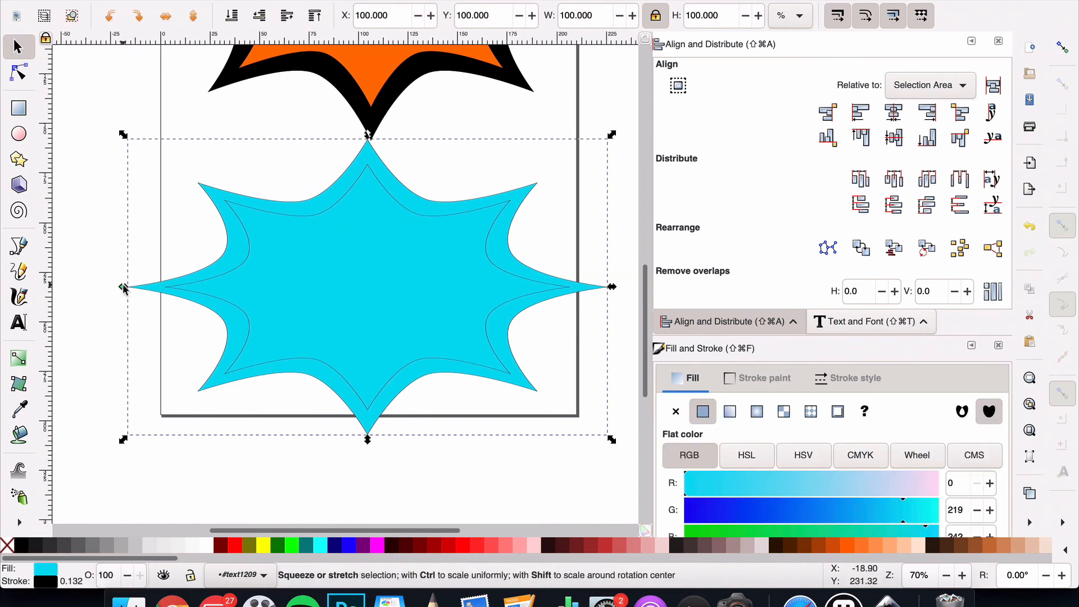
{"action": "left_click", "coordinate": [233, 276], "text": "shift"}
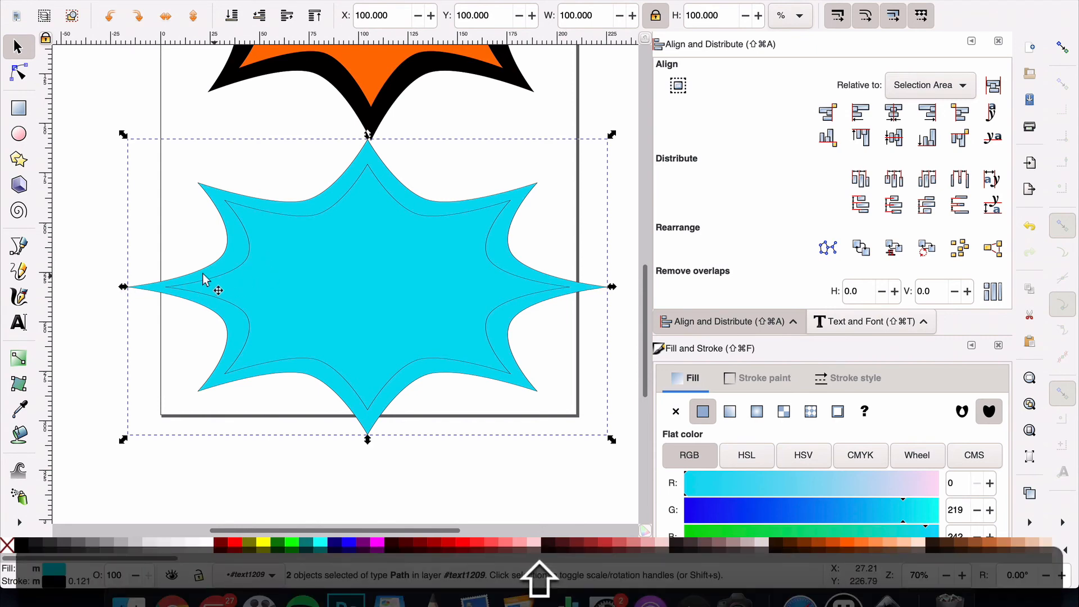
{"action": "left_click_drag", "start_coordinate": [125, 287], "coordinate": [165, 289]}
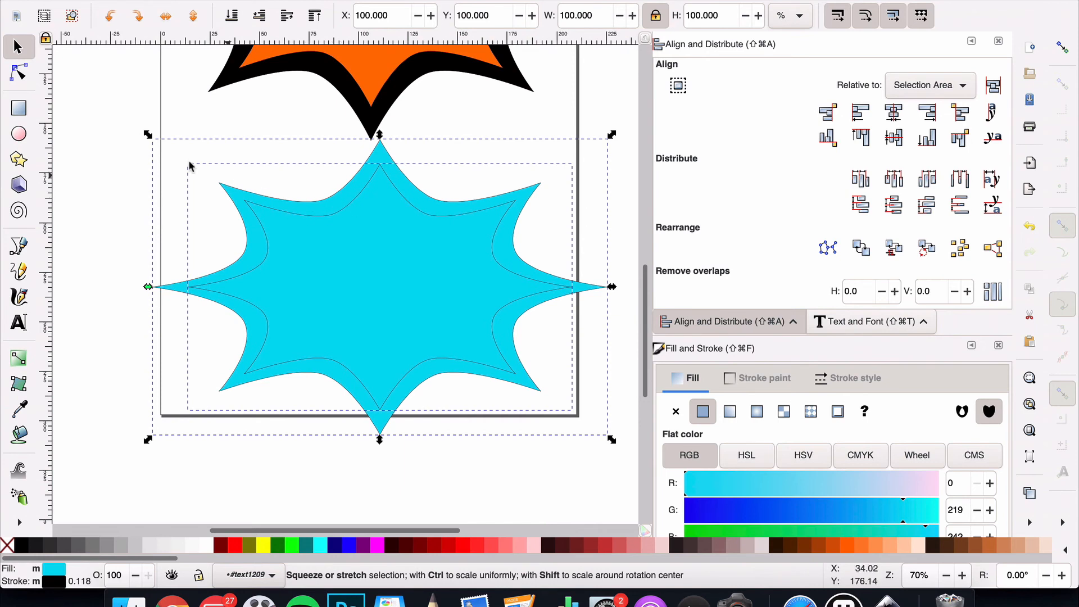
{"action": "left_click", "coordinate": [154, 166]}
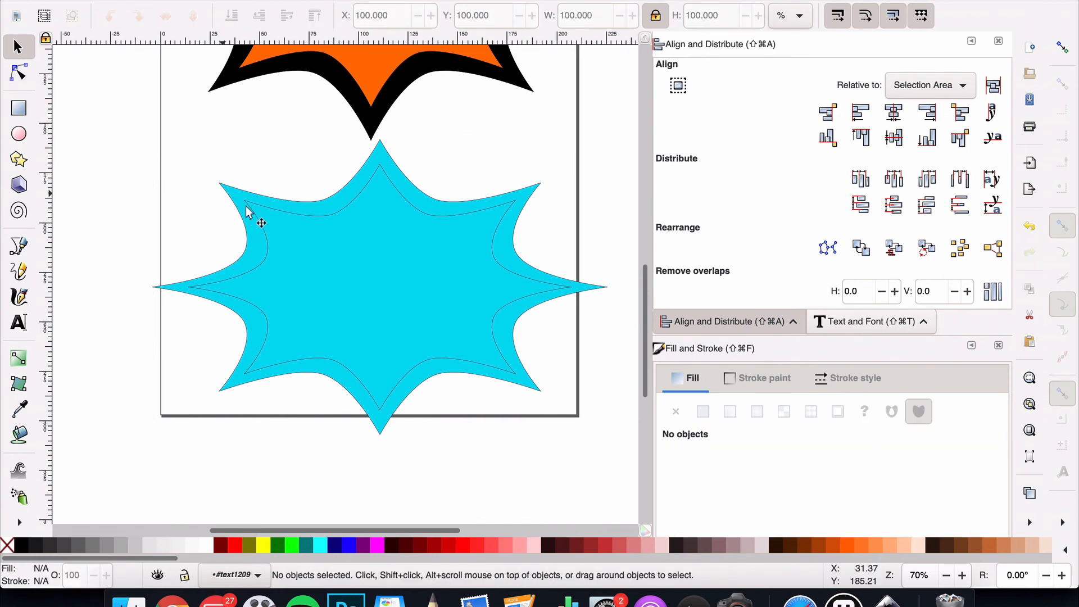
{"action": "double_click", "coordinate": [312, 230]}
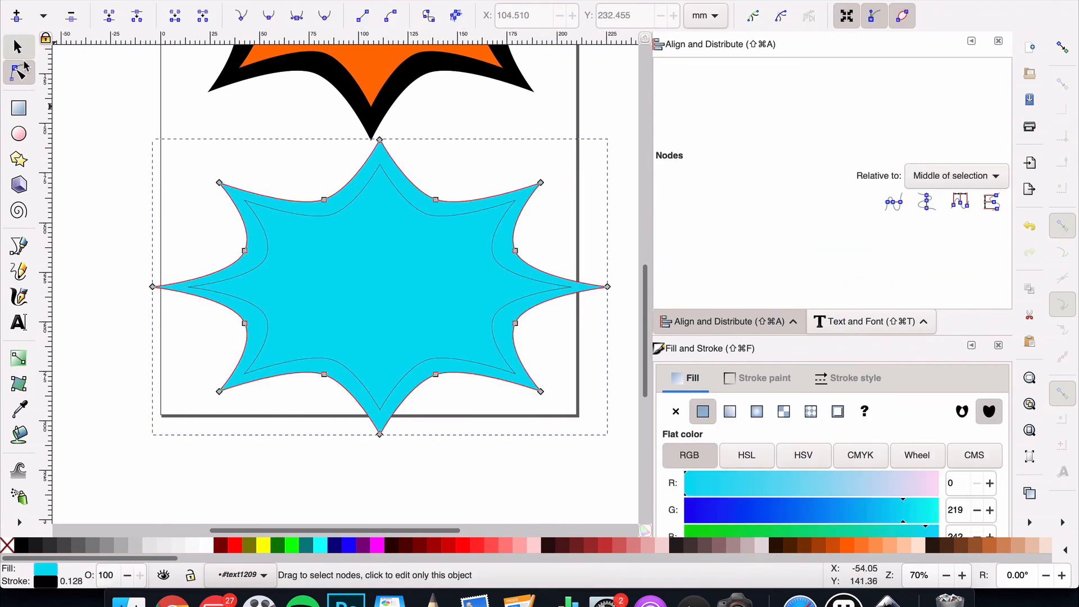
{"action": "left_click", "coordinate": [18, 47]}
{"action": "key", "text": "shift"}
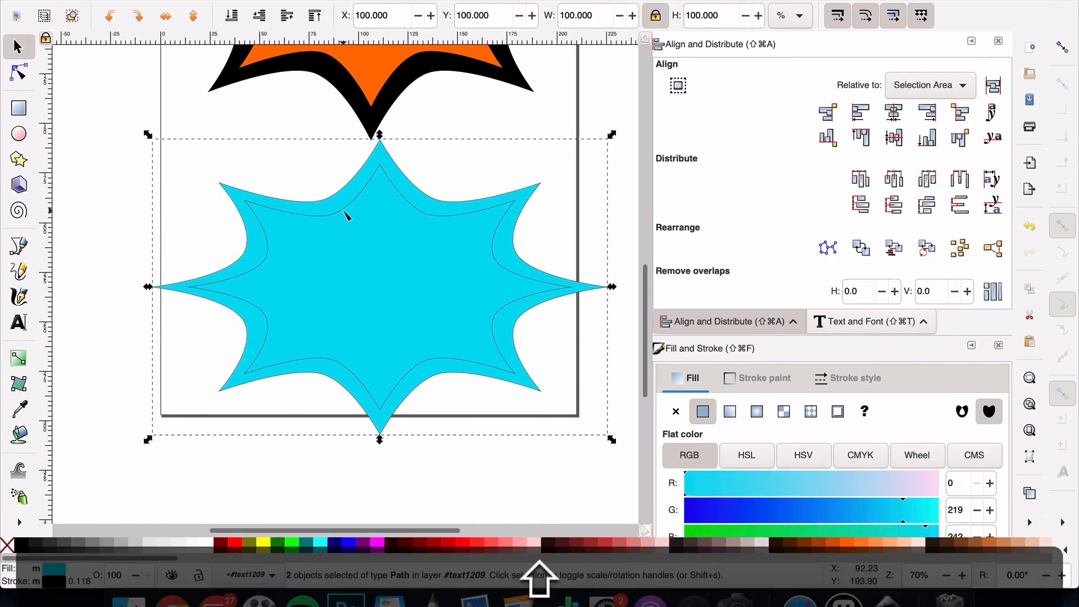
{"action": "double_click", "coordinate": [346, 217]}
{"action": "left_click", "coordinate": [29, 53]}
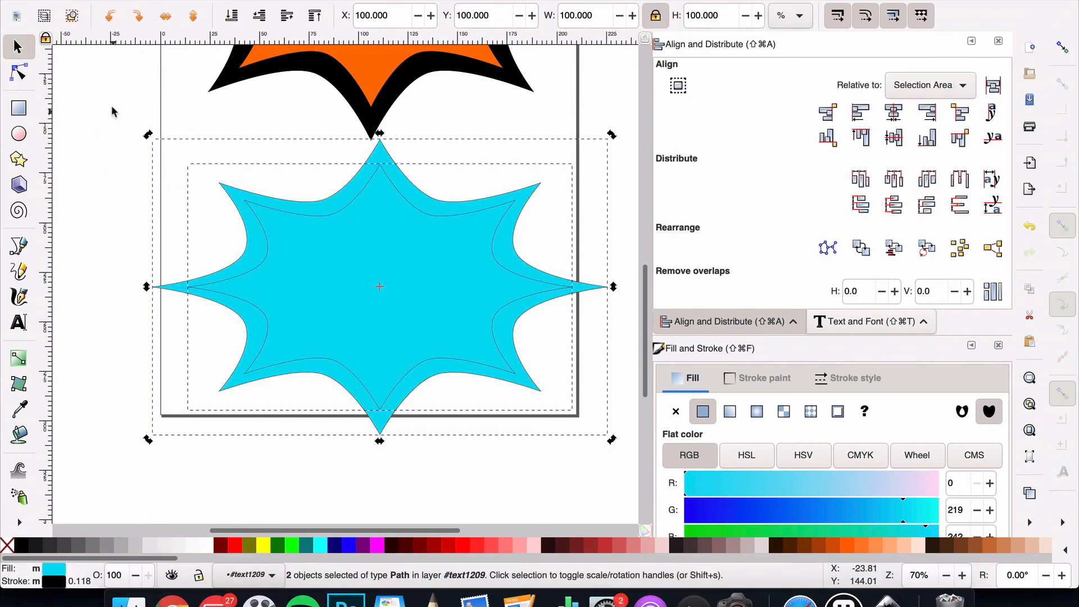
{"action": "left_click", "coordinate": [144, 152]}
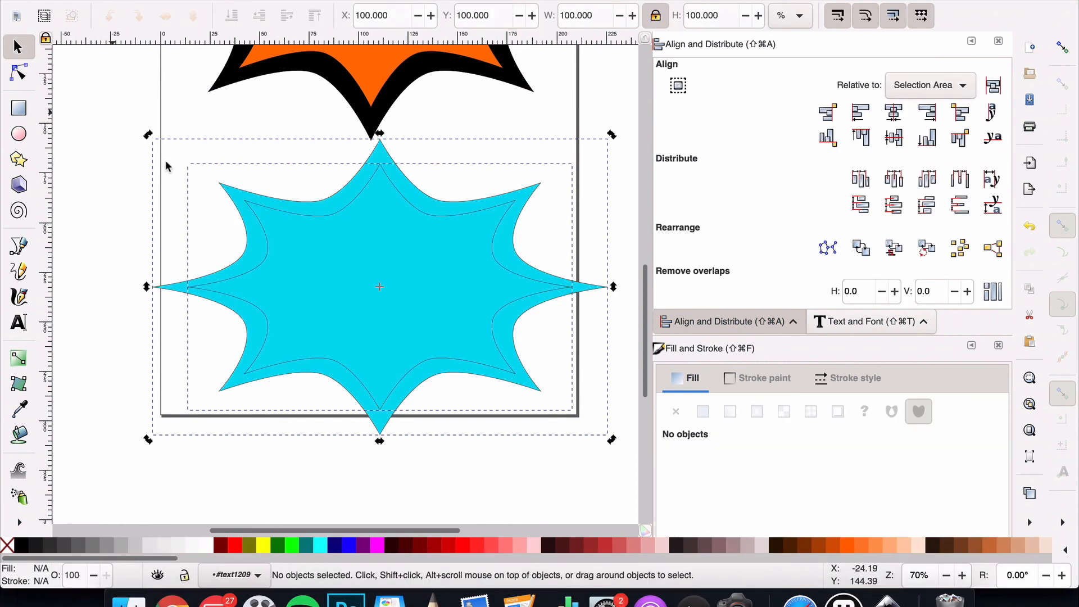
- Try rotating the outer star on its own, and undo the rotation
{"action": "left_click", "coordinate": [231, 204]}
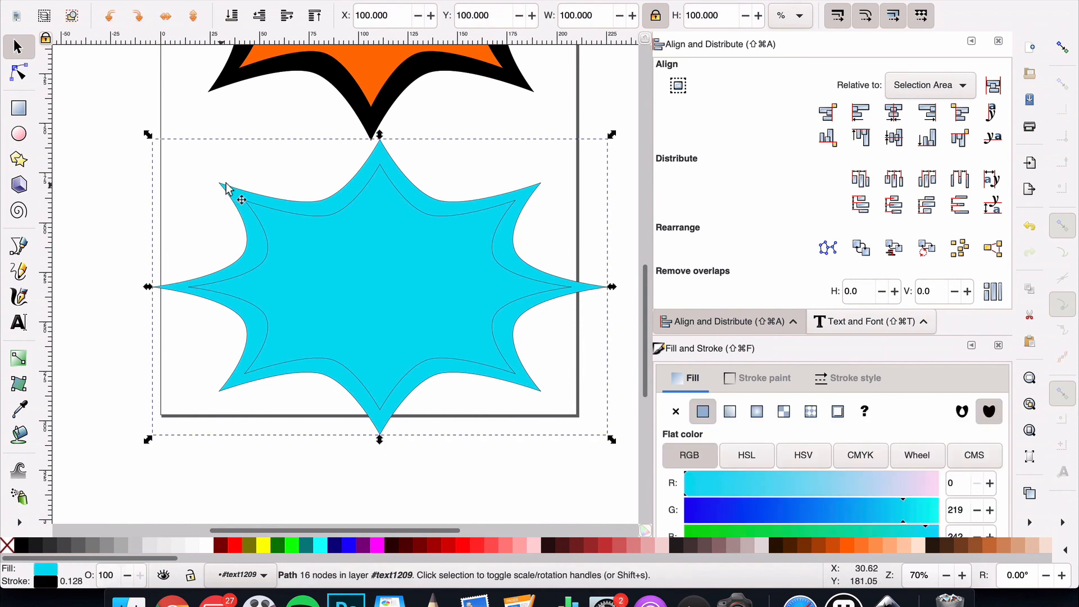
{"action": "left_click", "coordinate": [225, 185]}
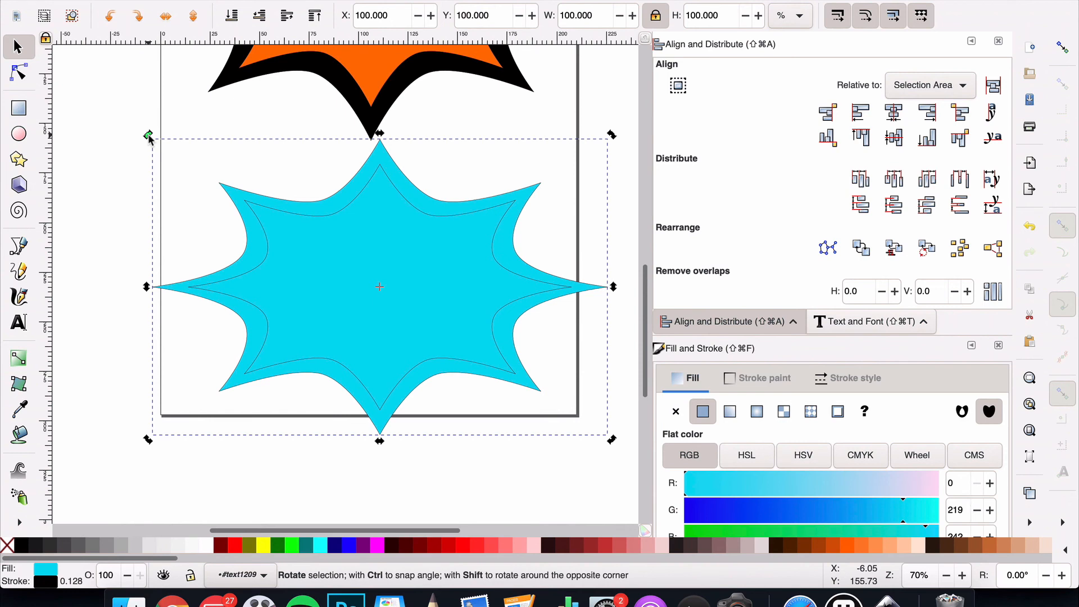
{"action": "left_click_drag", "start_coordinate": [145, 137], "coordinate": [116, 170]}
{"action": "key", "text": "super+z"}
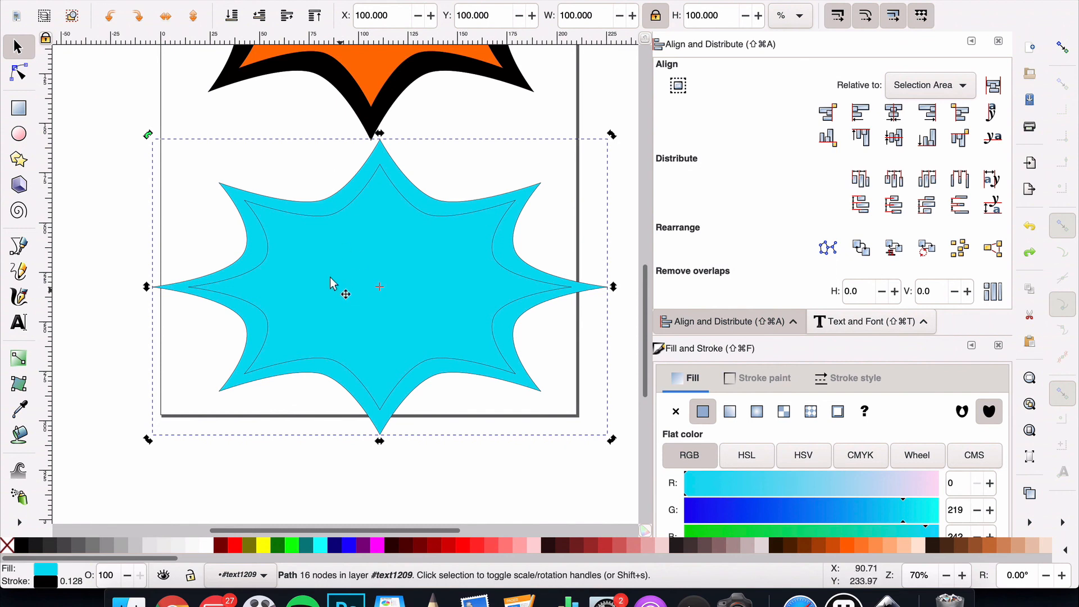
{"action": "left_click", "coordinate": [123, 160]}
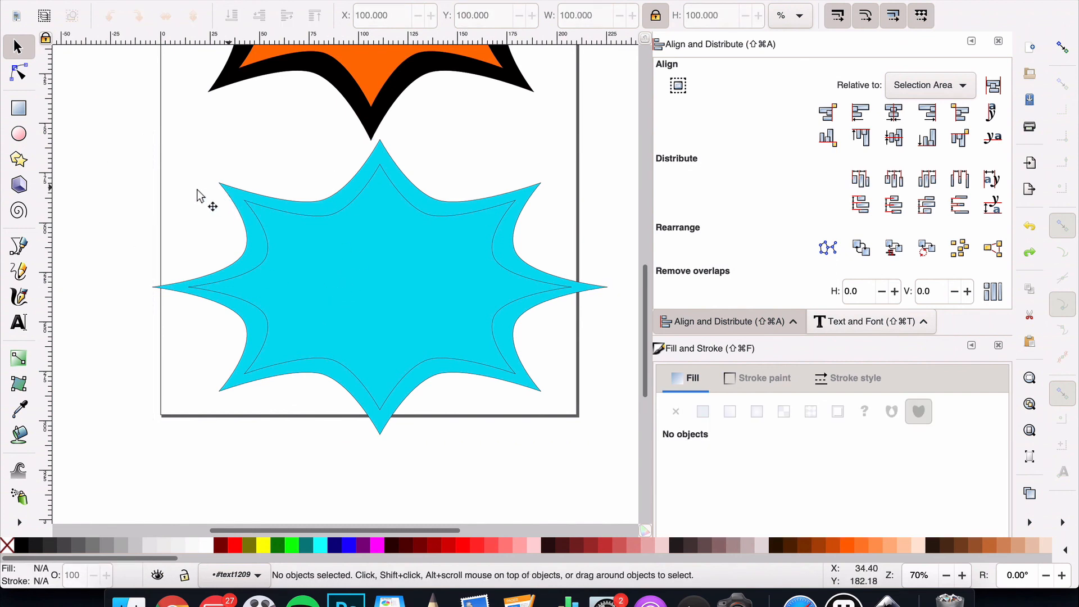
- Fill the outer star with black so it forms a border around the blue inner star
{"action": "left_click", "coordinate": [251, 202]}
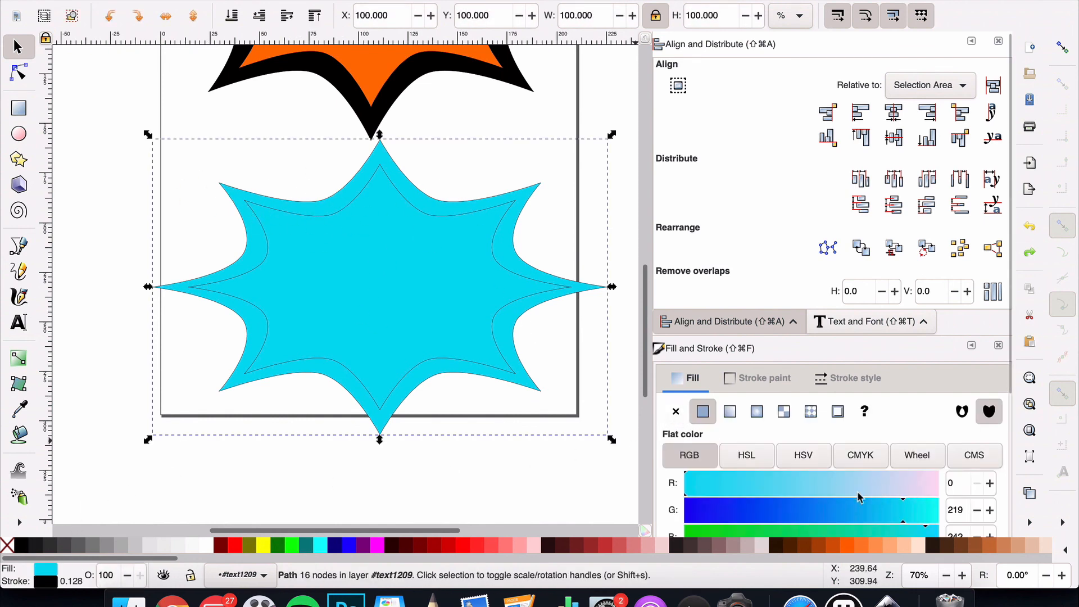
{"action": "left_click", "coordinate": [27, 544]}
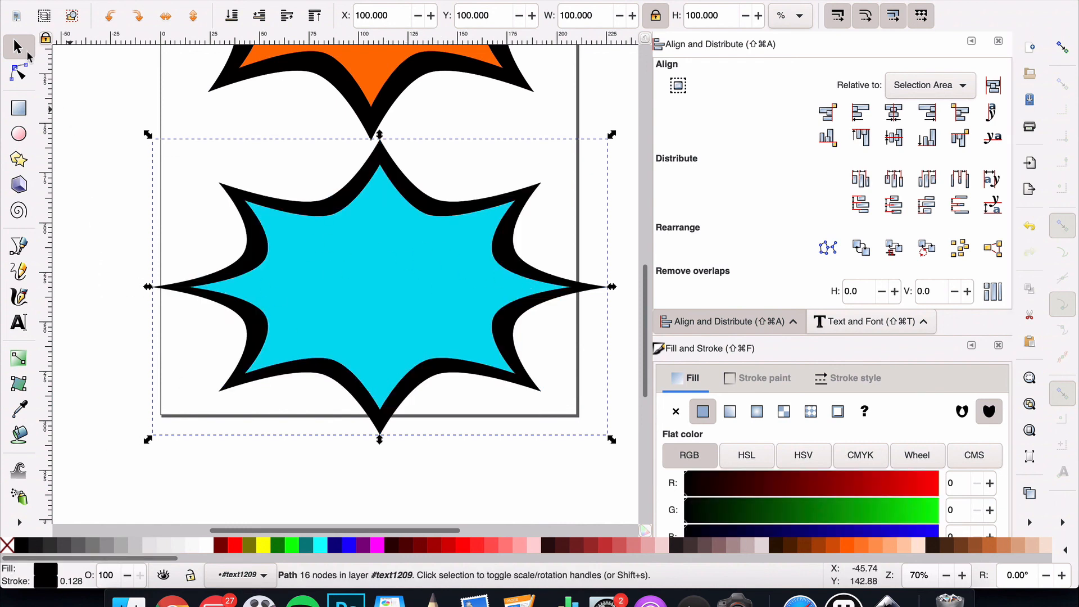
{"action": "left_click", "coordinate": [92, 175]}
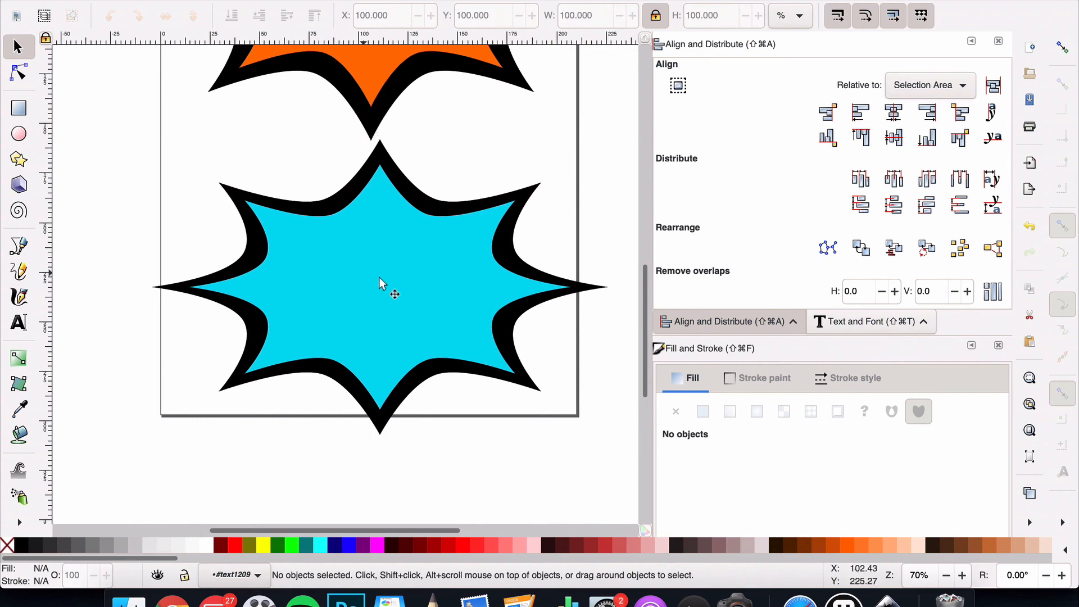
{"action": "scroll", "coordinate": [380, 290], "scroll_direction": "up", "scroll_amount": 5}
{"action": "scroll", "coordinate": [379, 297], "scroll_direction": "down", "scroll_amount": 8}
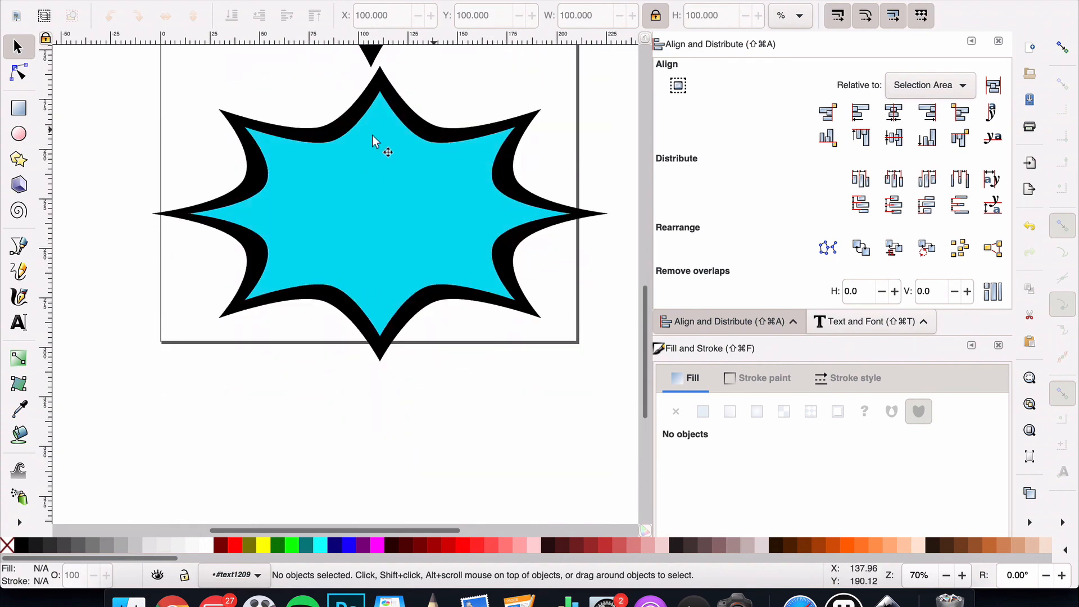
{"action": "scroll", "coordinate": [375, 202], "scroll_direction": "up", "scroll_amount": 2}
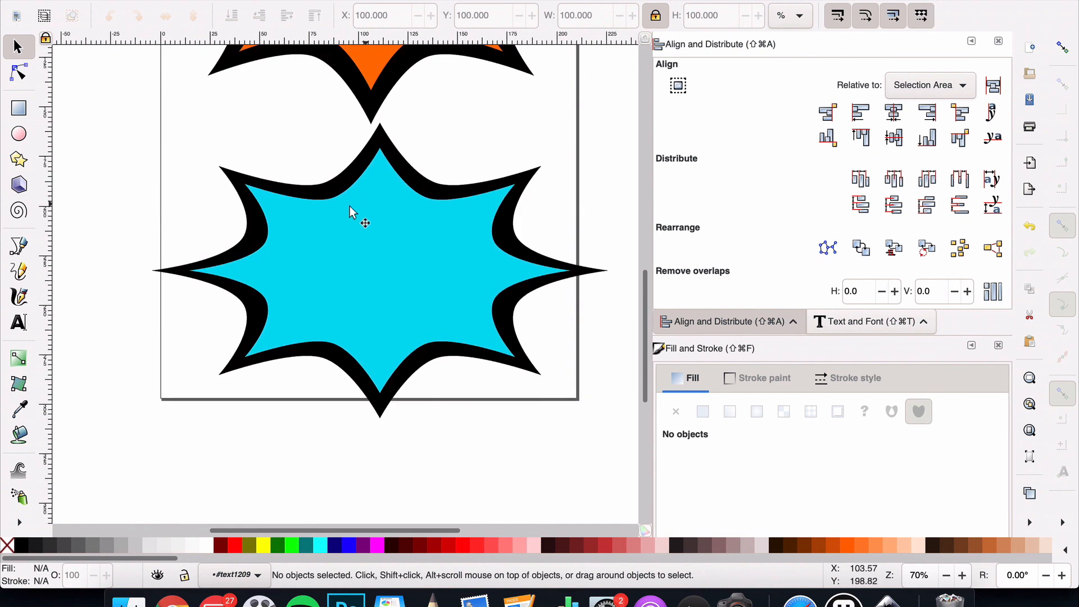